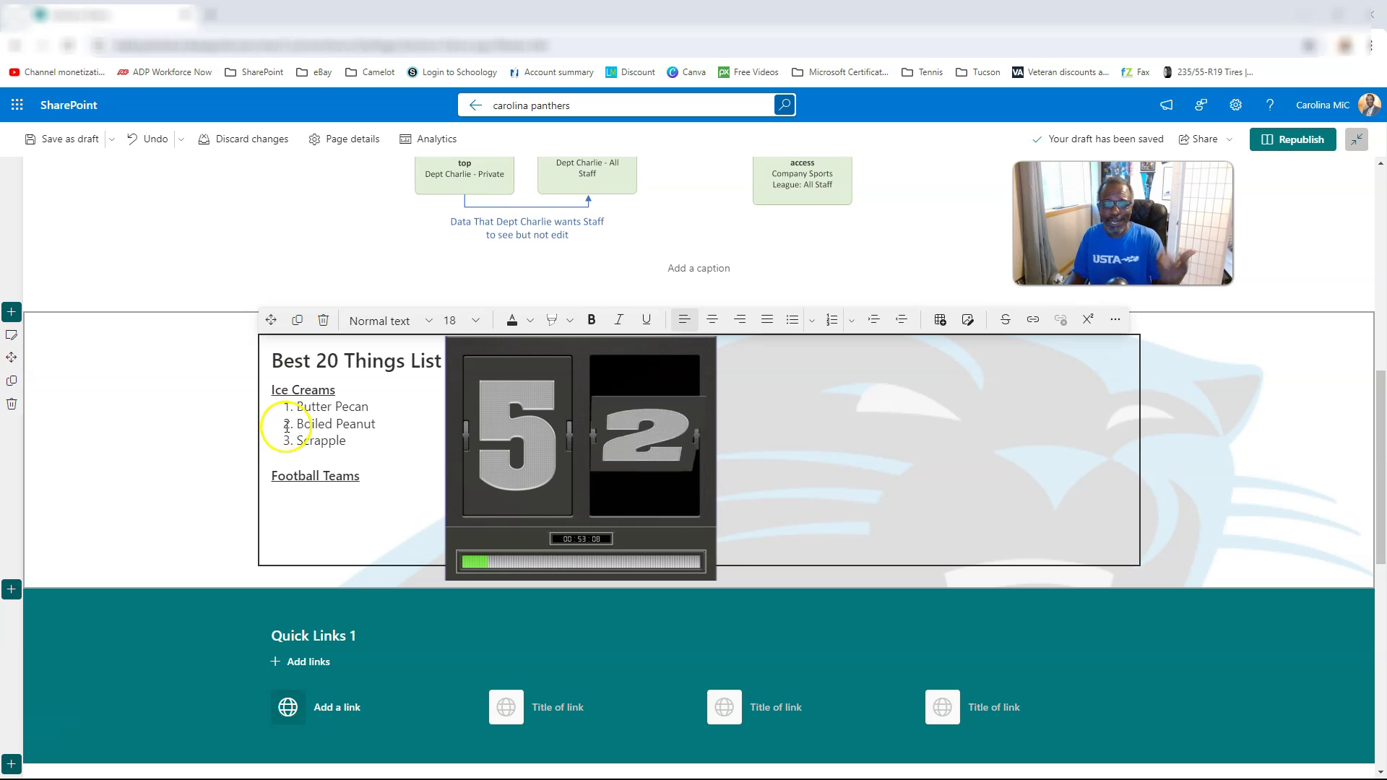
- Type a manual 'Carolina' team line under Football Teams, then delete it
{"action": "left_click", "coordinate": [297, 491]}
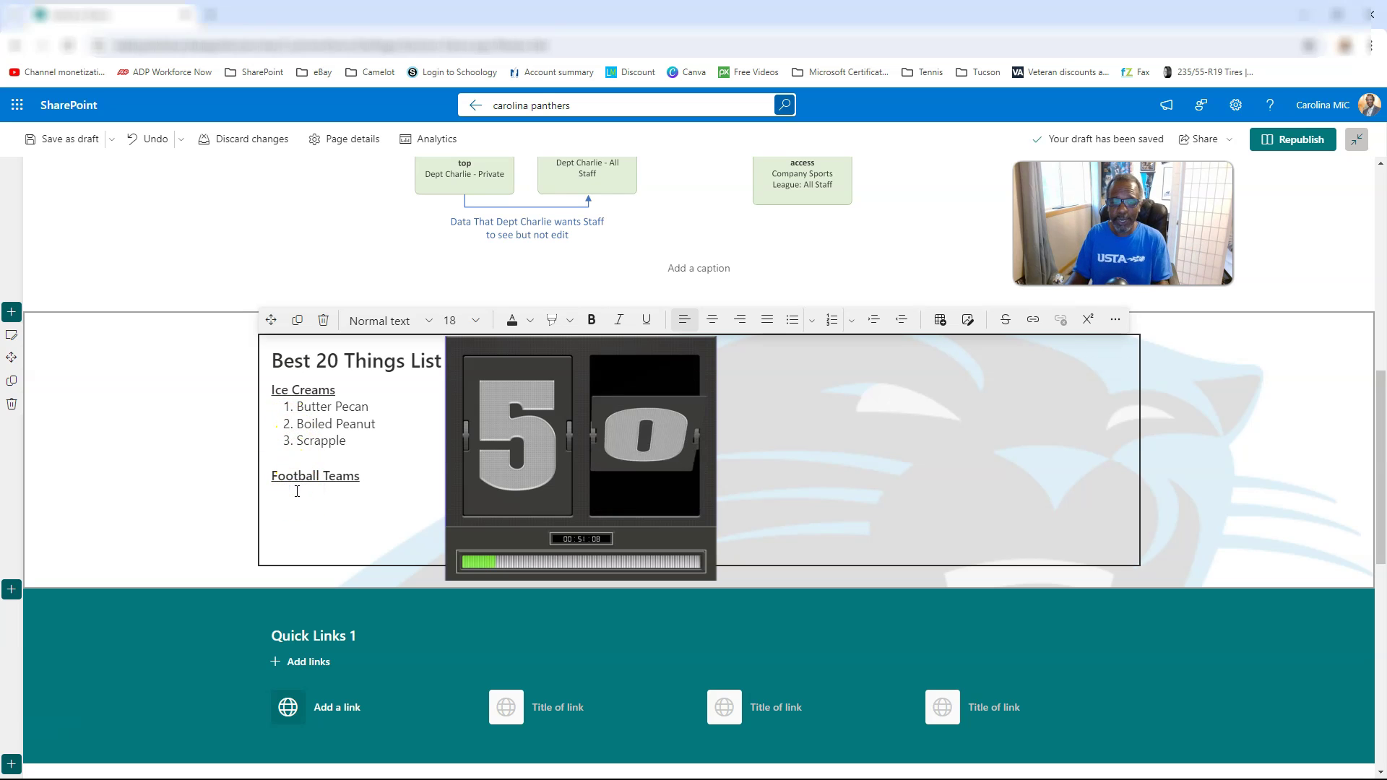
{"action": "type", "text": "r"}
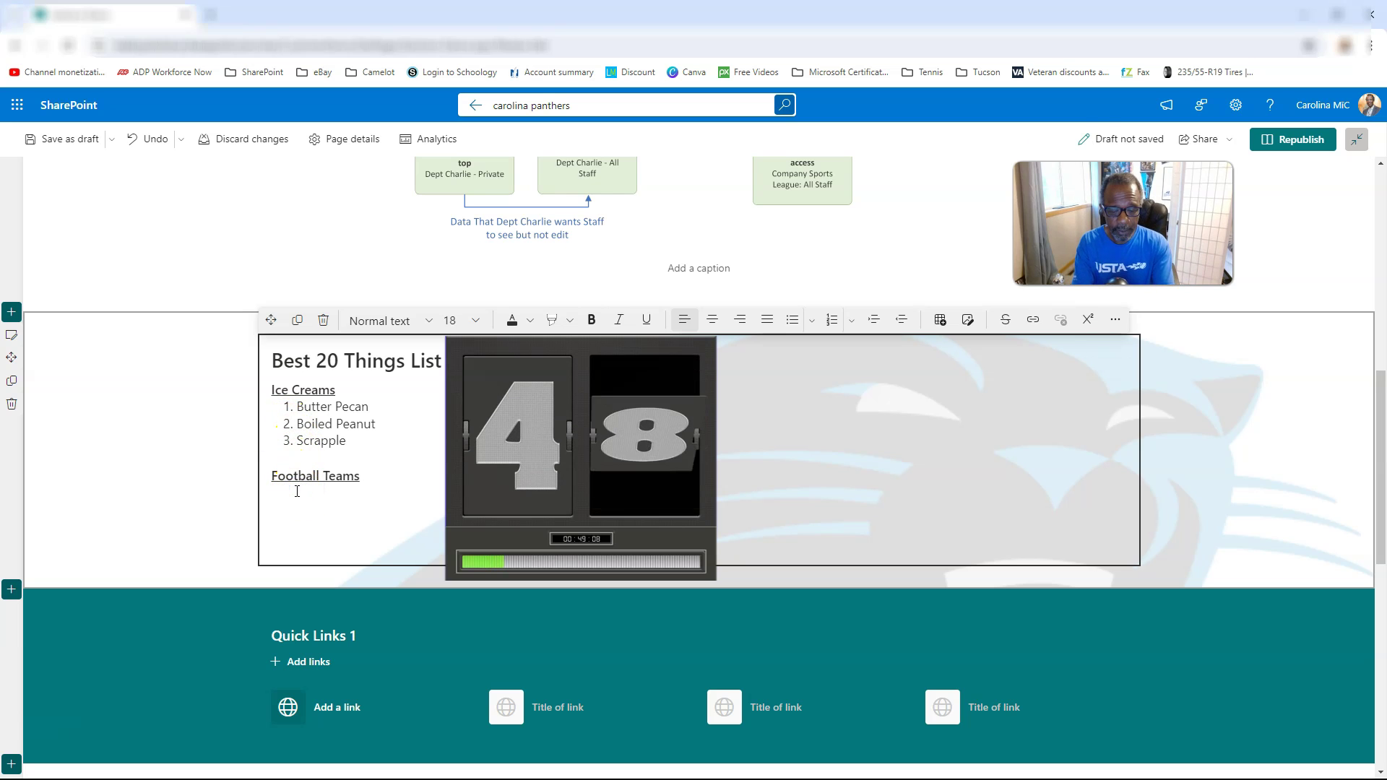
{"action": "type", "text": " CAr"}
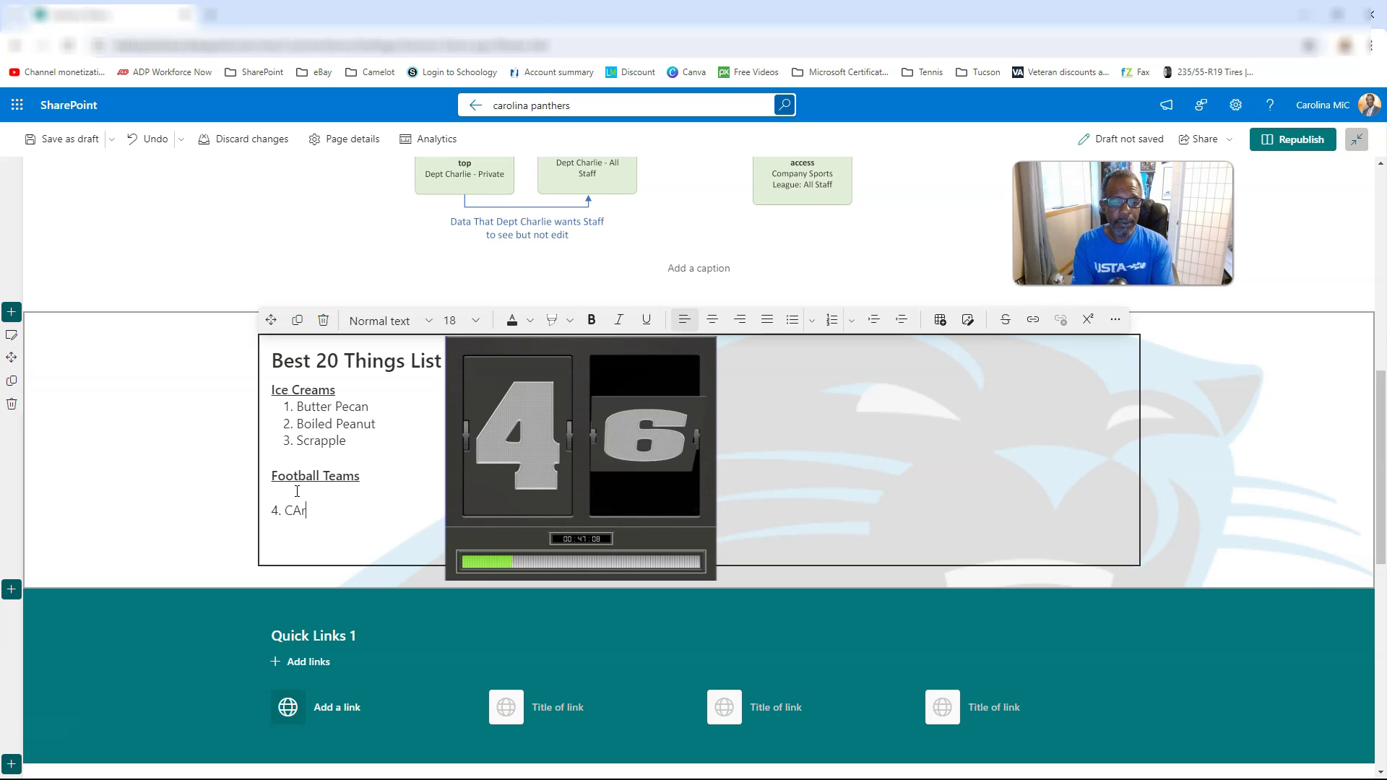
{"action": "type", "text": "olina"}
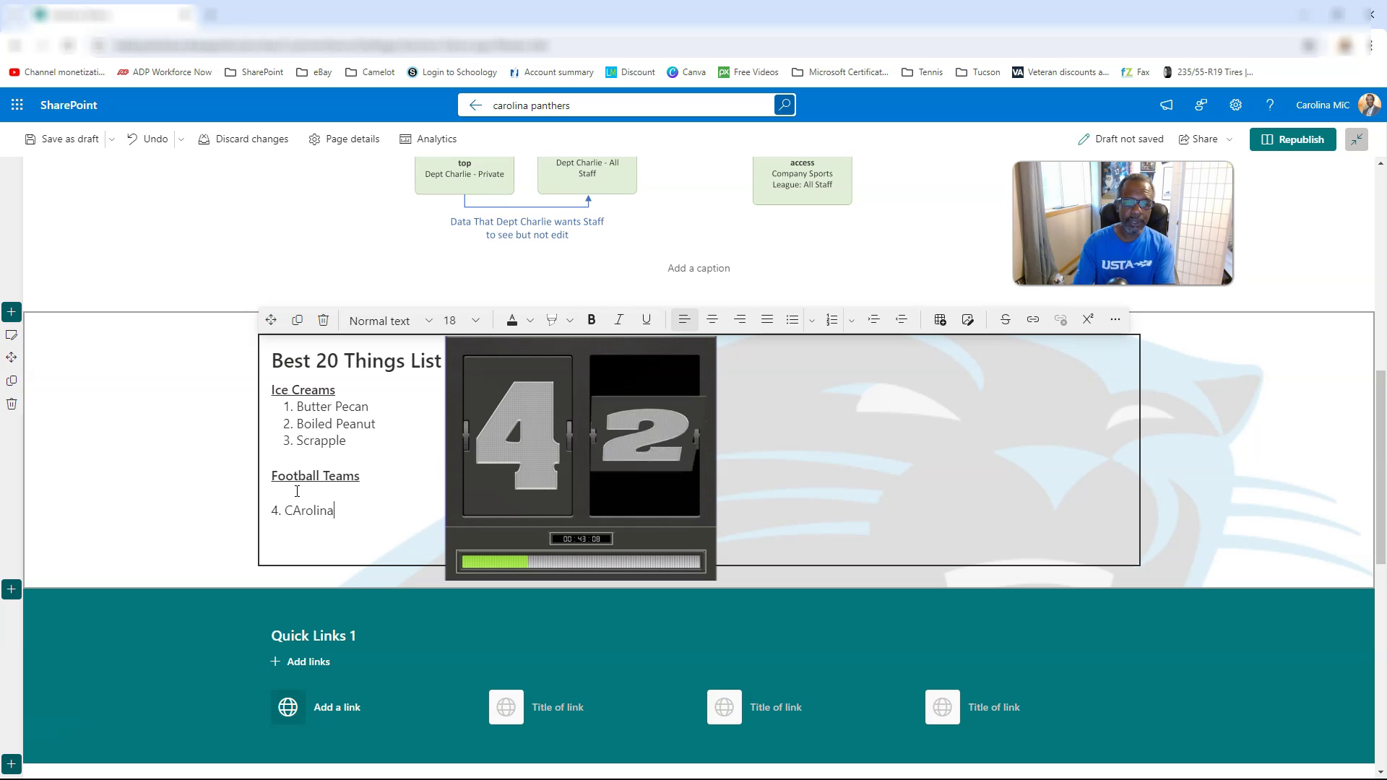
{"action": "key", "text": "BackSpace"}
{"action": "key", "text": "BackSpace"}
{"action": "key", "text": "BackSpace"}
{"action": "key", "text": "BackSpace"}
{"action": "key", "text": "BackSpace"}
{"action": "key", "text": "BackSpace"}
{"action": "key", "text": "BackSpace"}
{"action": "key", "text": "BackSpace"}
{"action": "key", "text": "BackSpace"}
{"action": "key", "text": "BackSpace"}
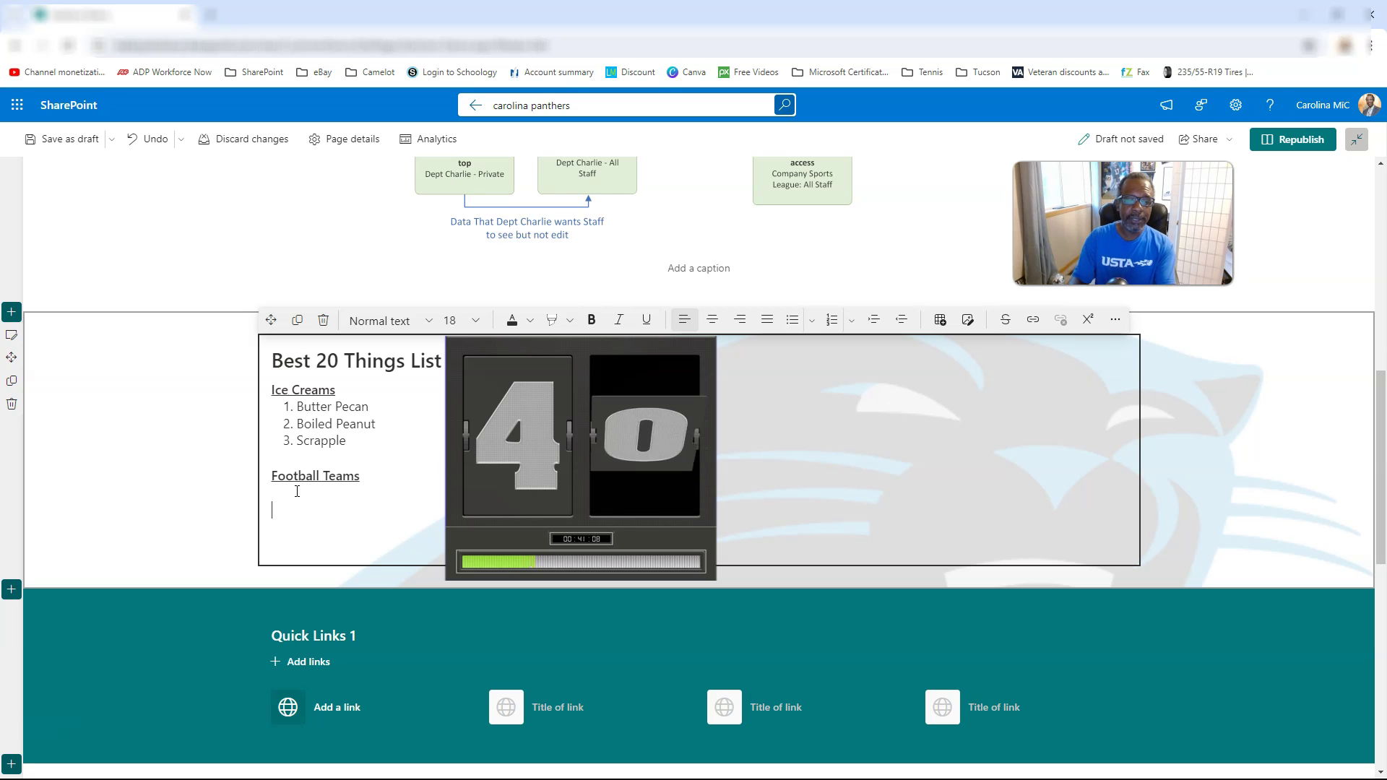
- Start a numbered list at 4 under Football Teams with two 'Carolina' items
{"action": "left_click", "coordinate": [852, 322]}
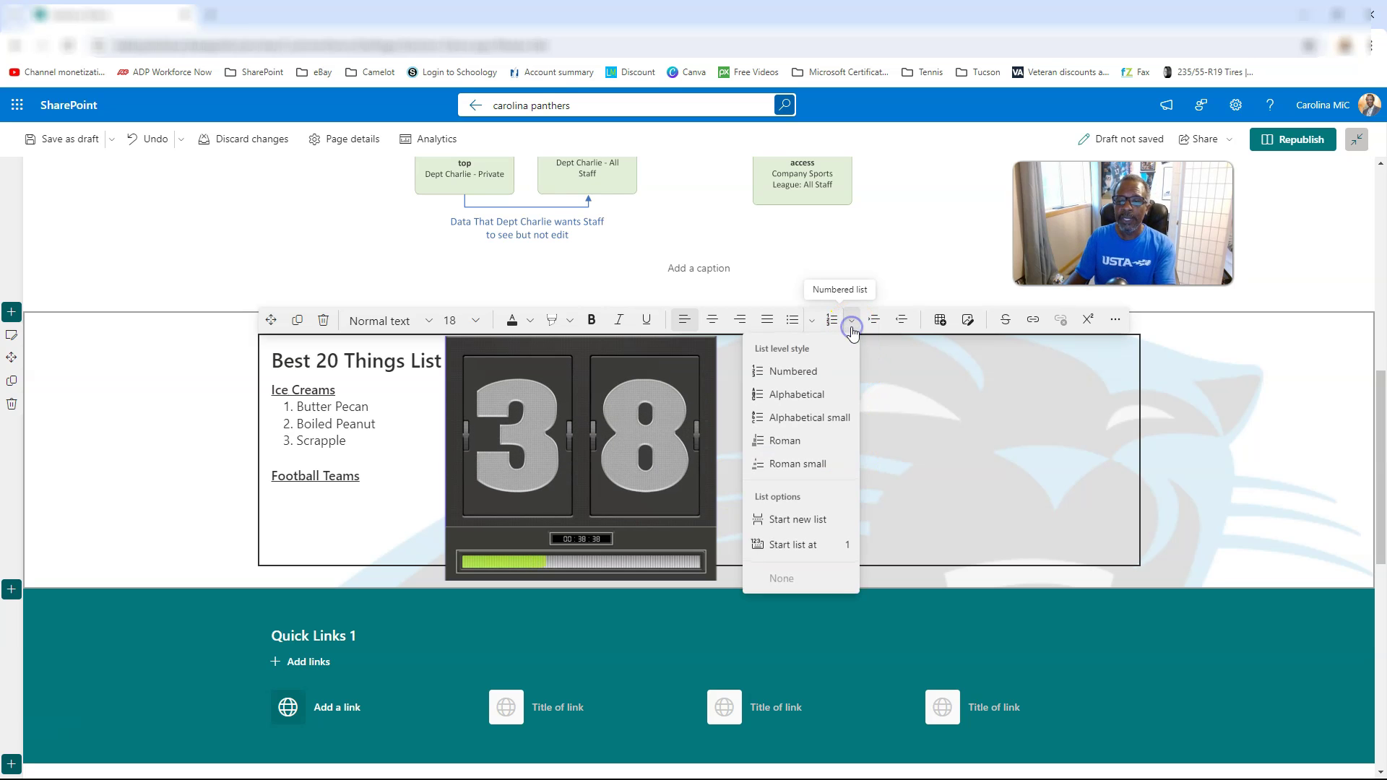
{"action": "left_click", "coordinate": [788, 548]}
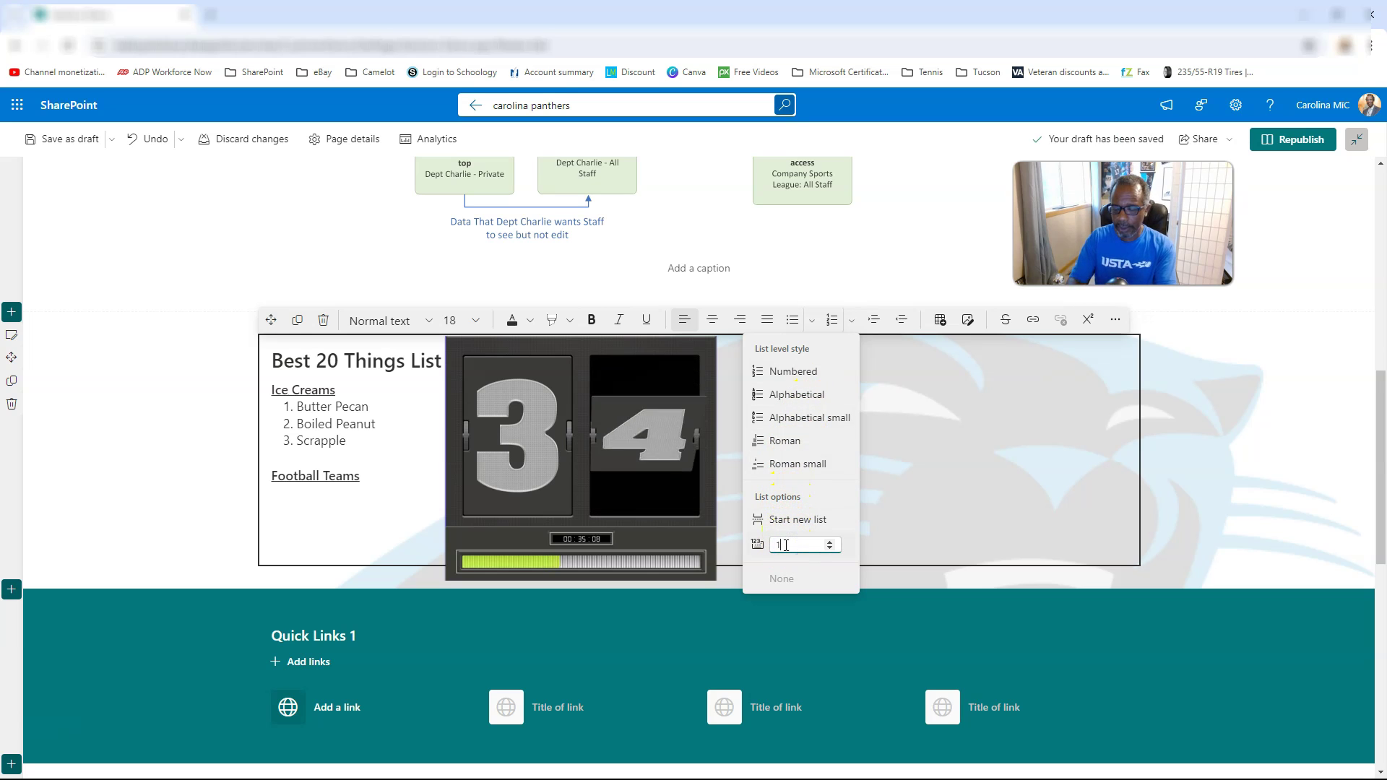
{"action": "type", "text": "4"}
{"action": "key", "text": "Return"}
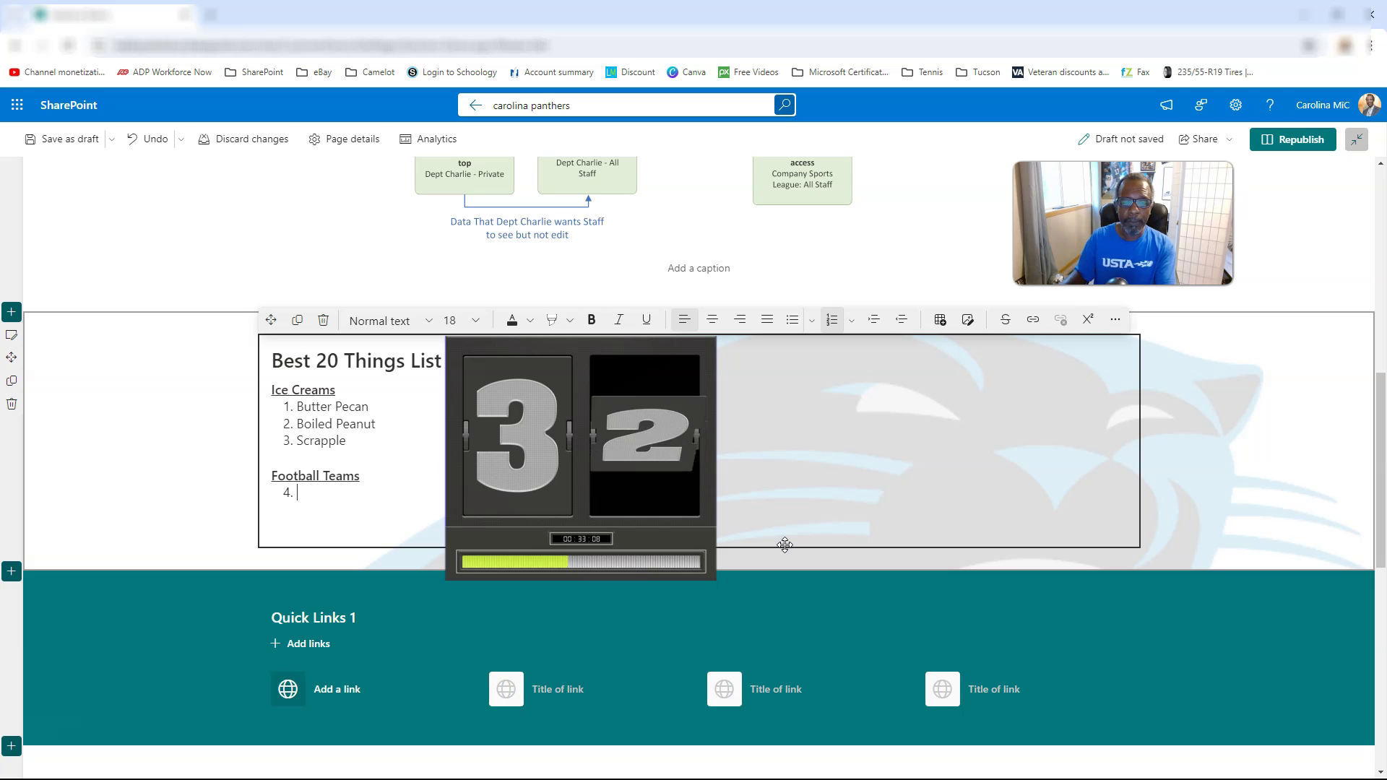
{"action": "type", "text": "Carolina"}
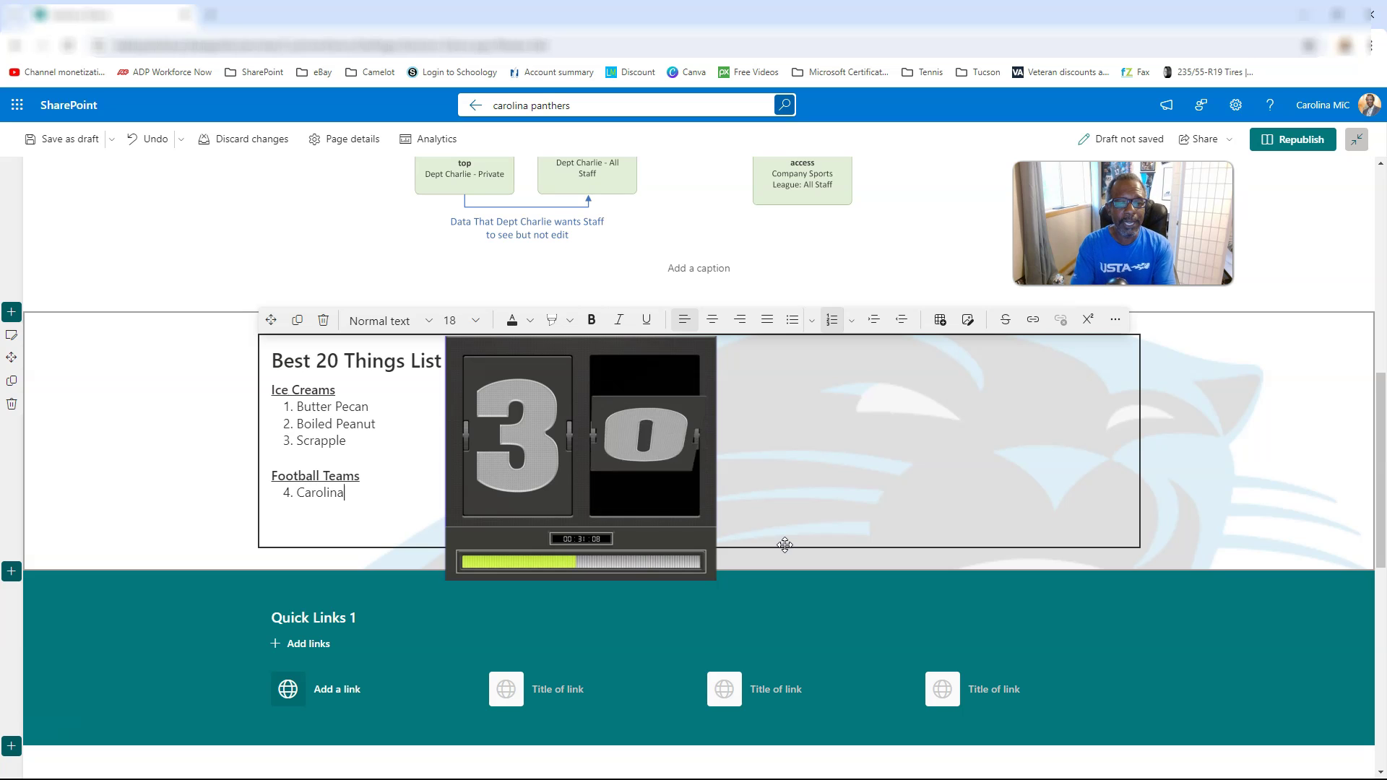
{"action": "key", "text": "Return"}
{"action": "type", "text": "Caro"}
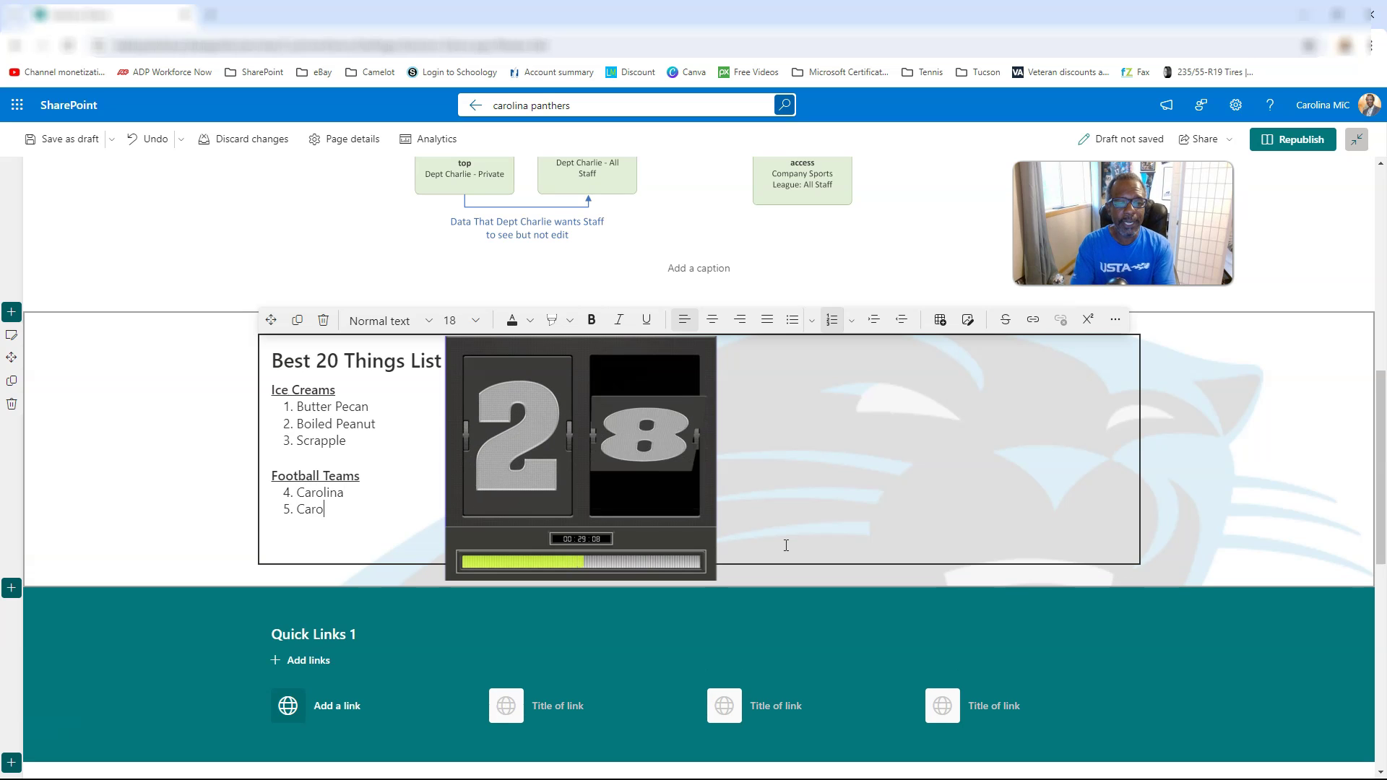
{"action": "type", "text": "lina"}
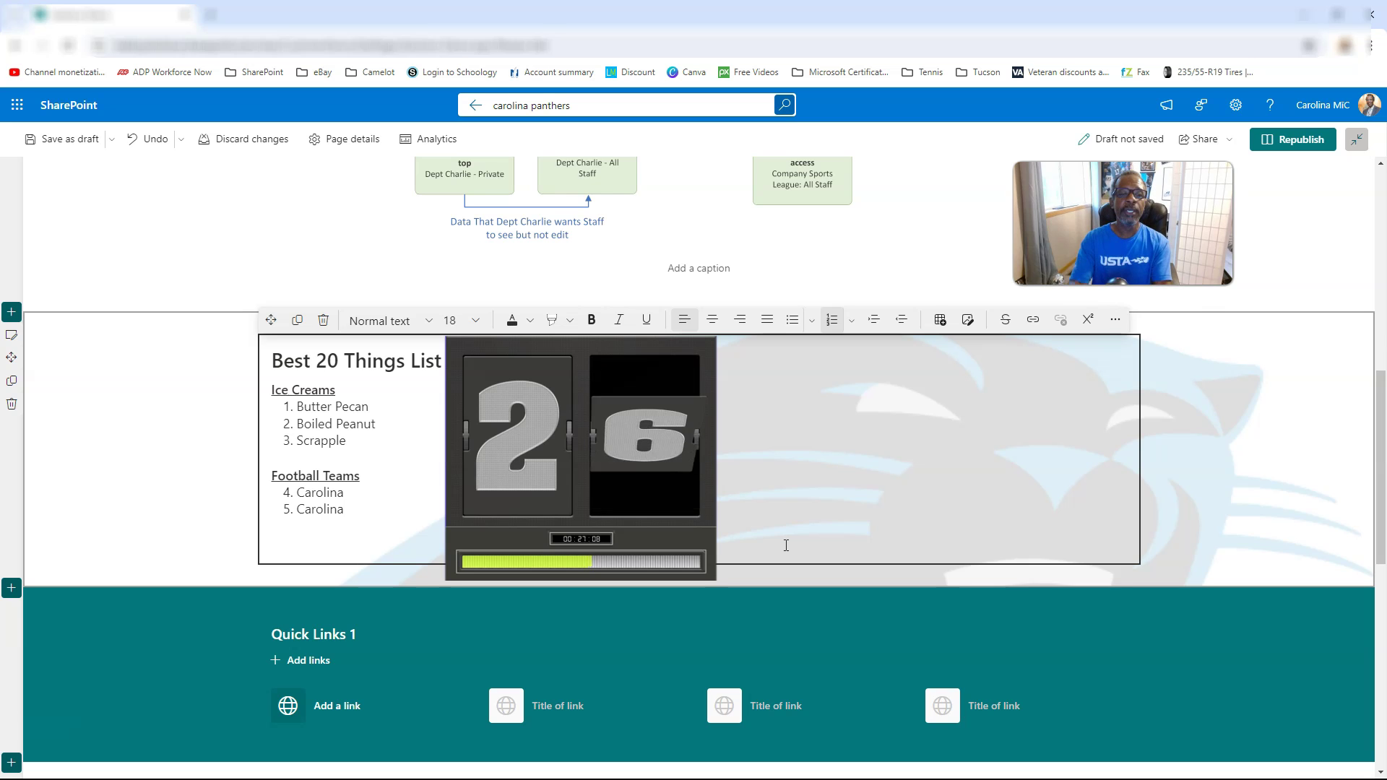
- Delete both Carolina list items and restore the 's' in the Football Teams heading
{"action": "left_click", "coordinate": [755, 544]}
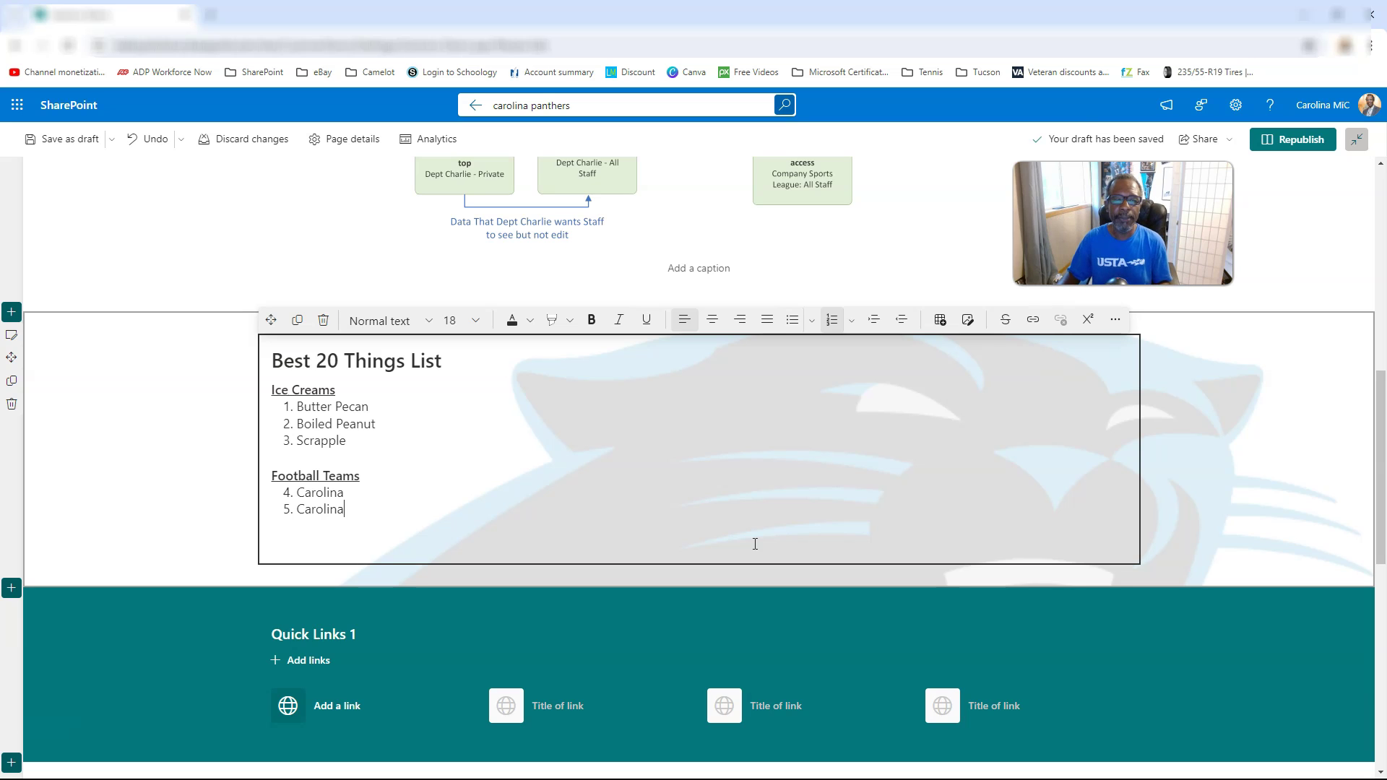
{"action": "left_click", "coordinate": [600, 508]}
{"action": "key", "text": "BackSpace"}
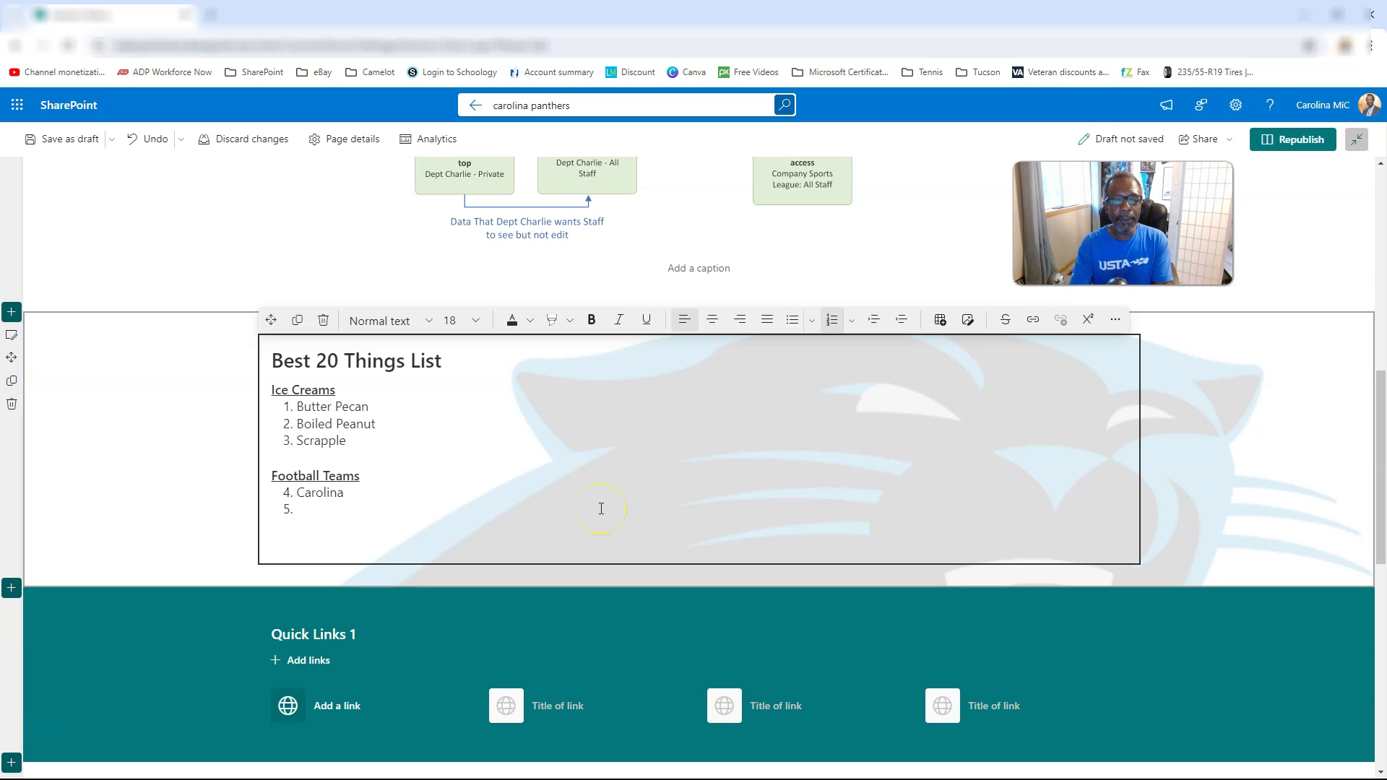
{"action": "key", "text": "BackSpace"}
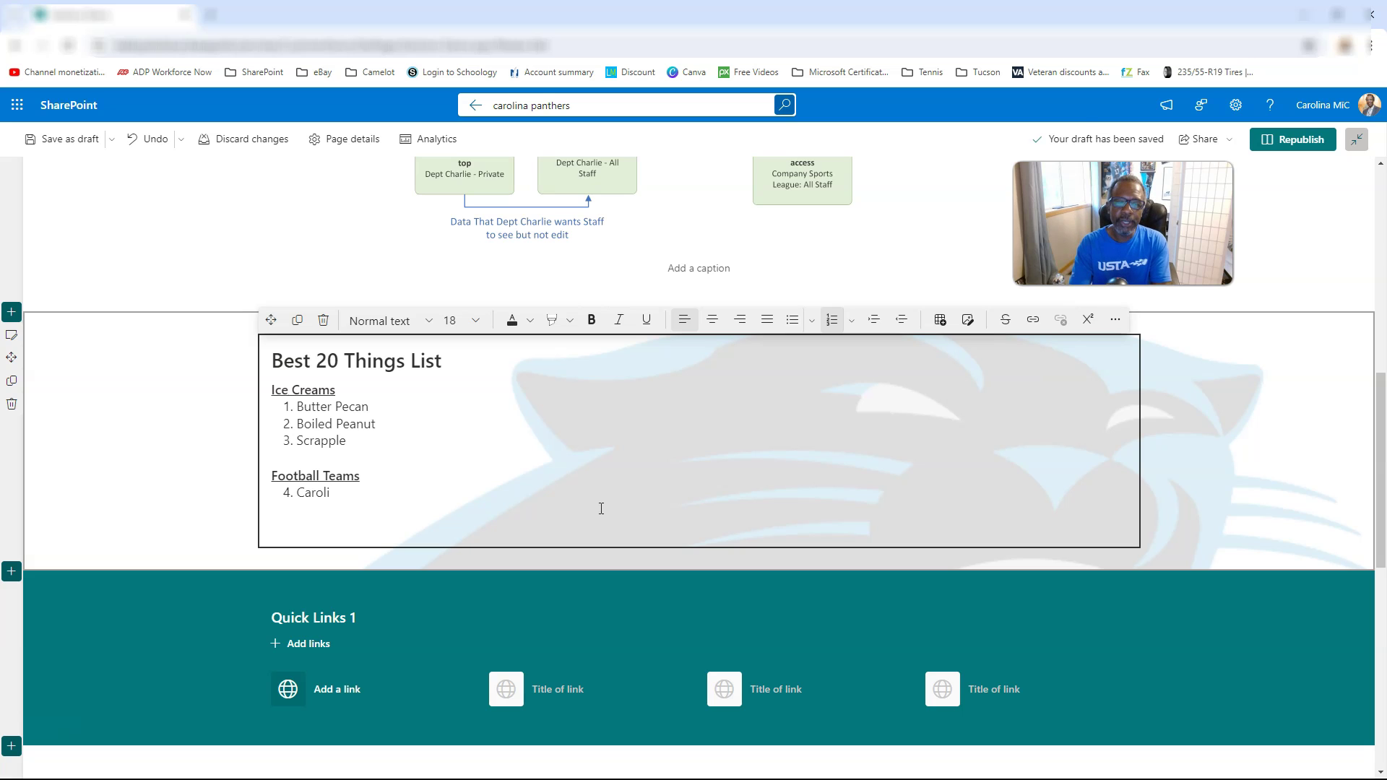
{"action": "key", "text": "BackSpace"}
{"action": "key", "text": "BackSpace"}
{"action": "key", "text": "BackSpace"}
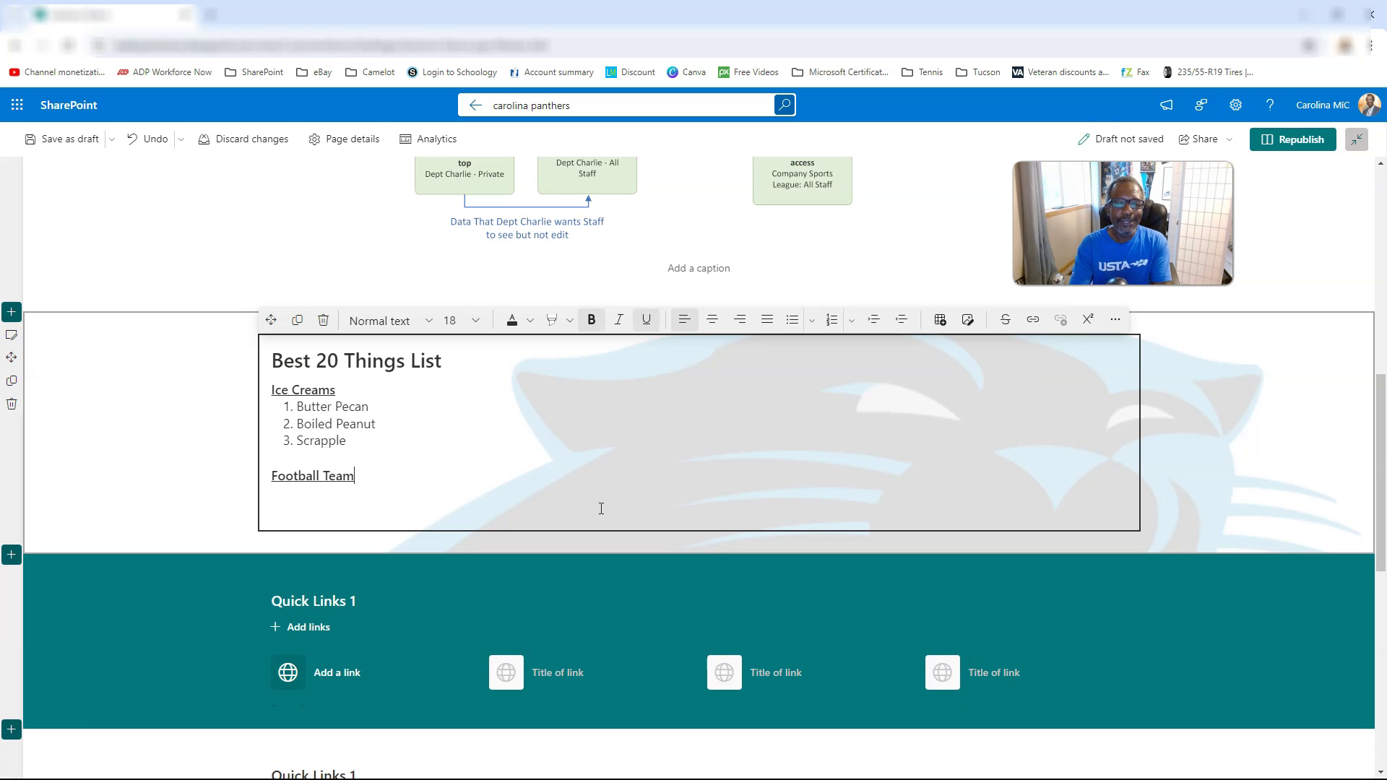
{"action": "type", "text": "s"}
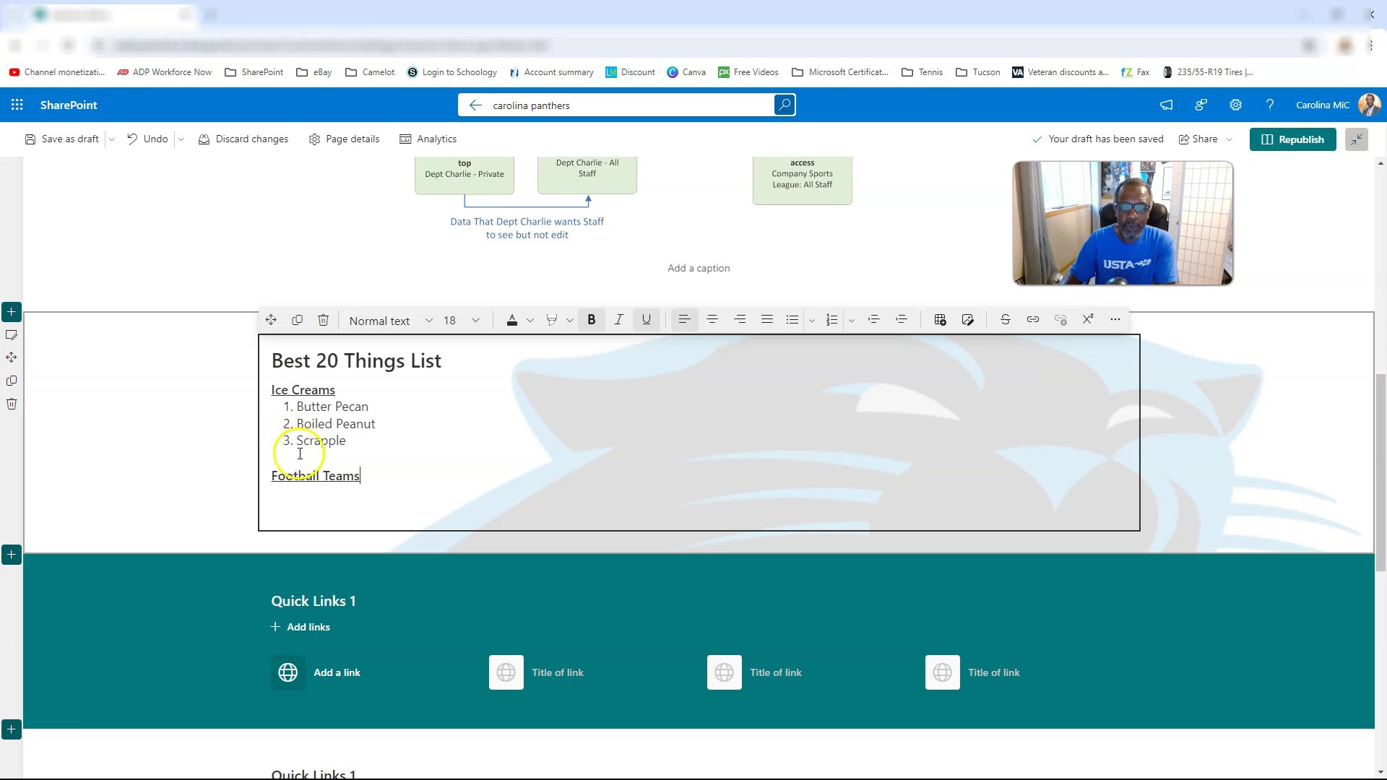
- Add junk test list items below Football Teams, then delete them all
{"action": "left_click", "coordinate": [294, 487]}
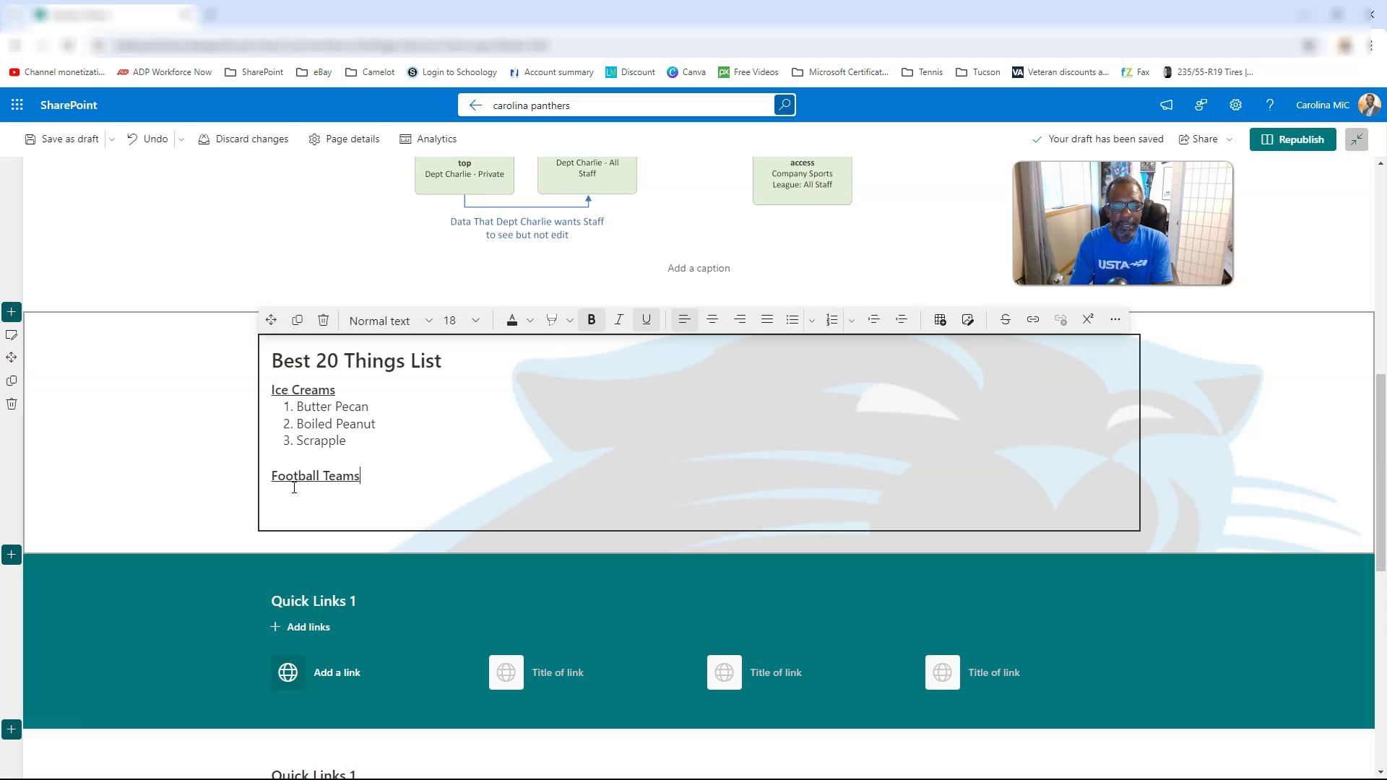
{"action": "key", "text": "Return"}
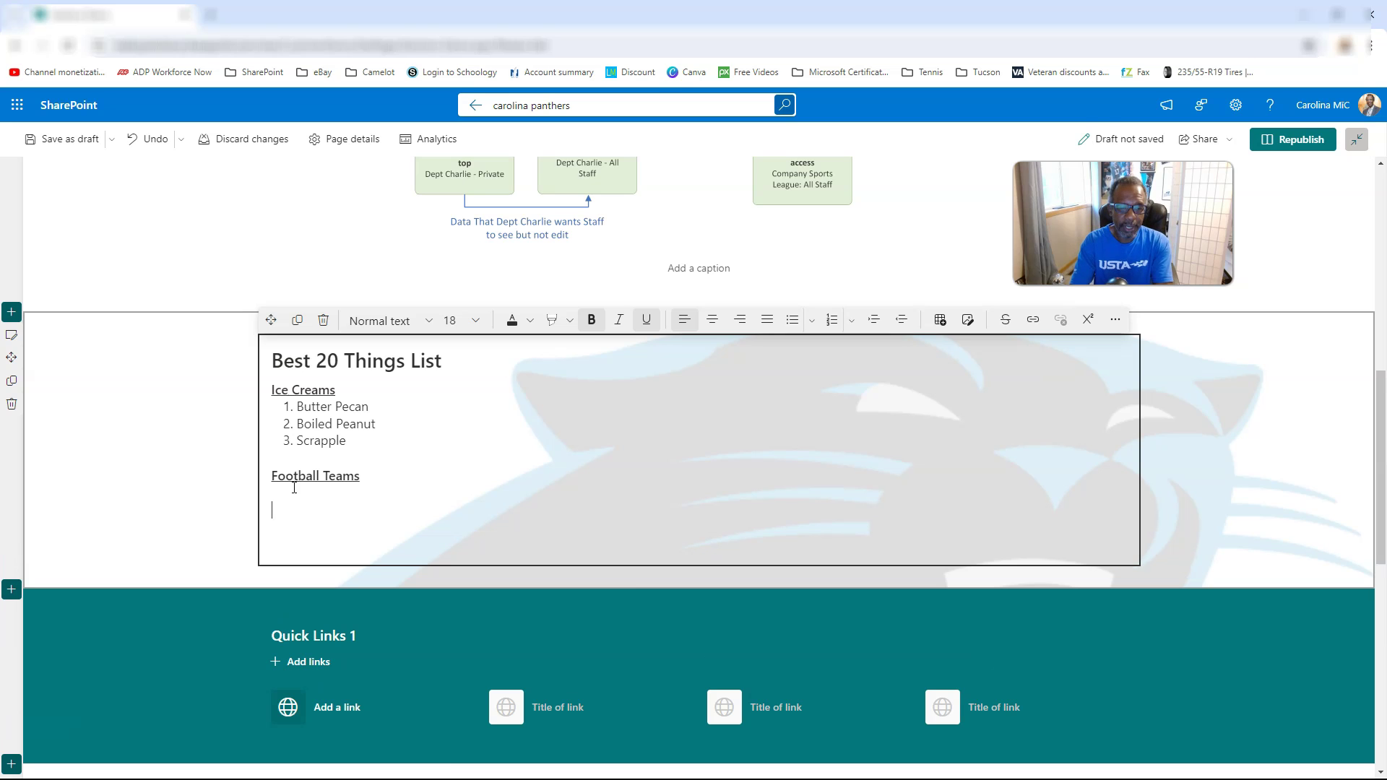
{"action": "type", "text": "1. "}
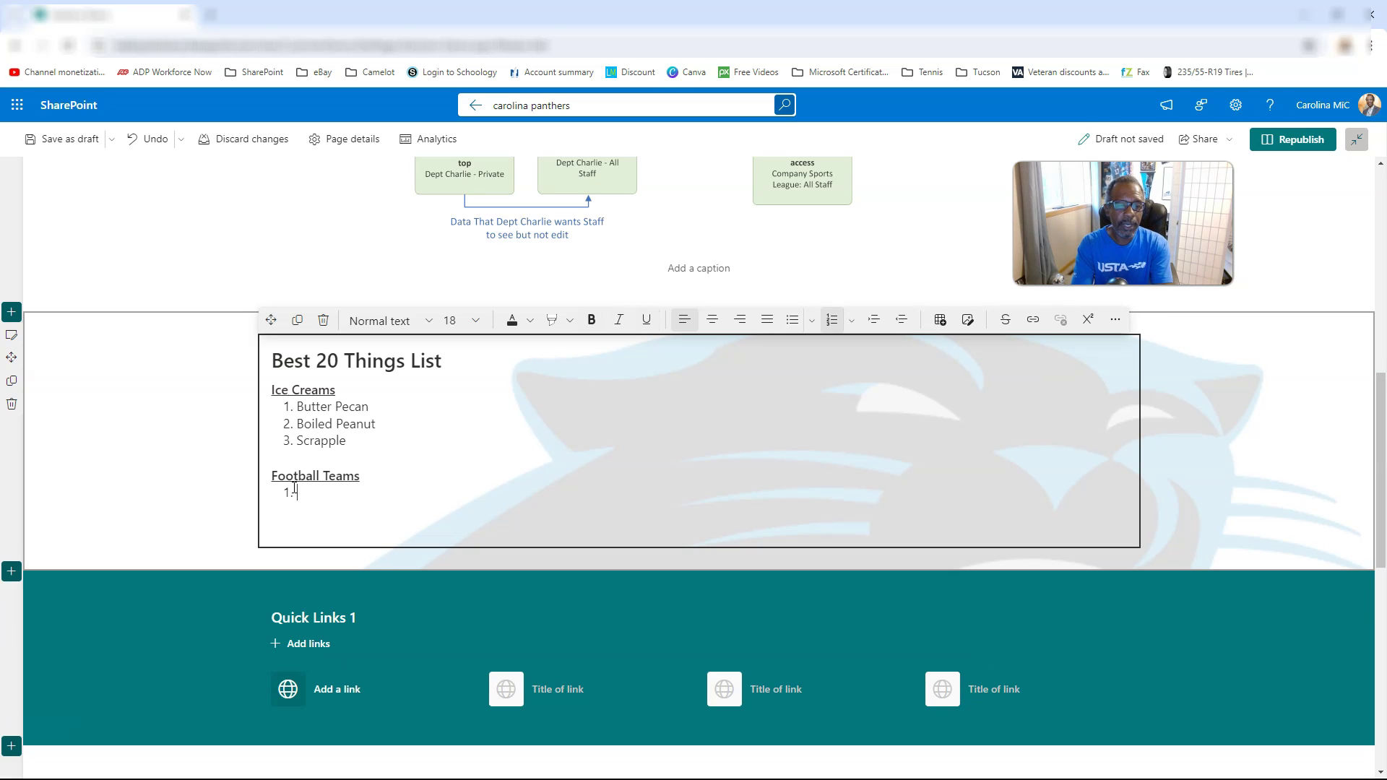
{"action": "type", "text": "dkdjfsdl"}
{"action": "key", "text": "Return"}
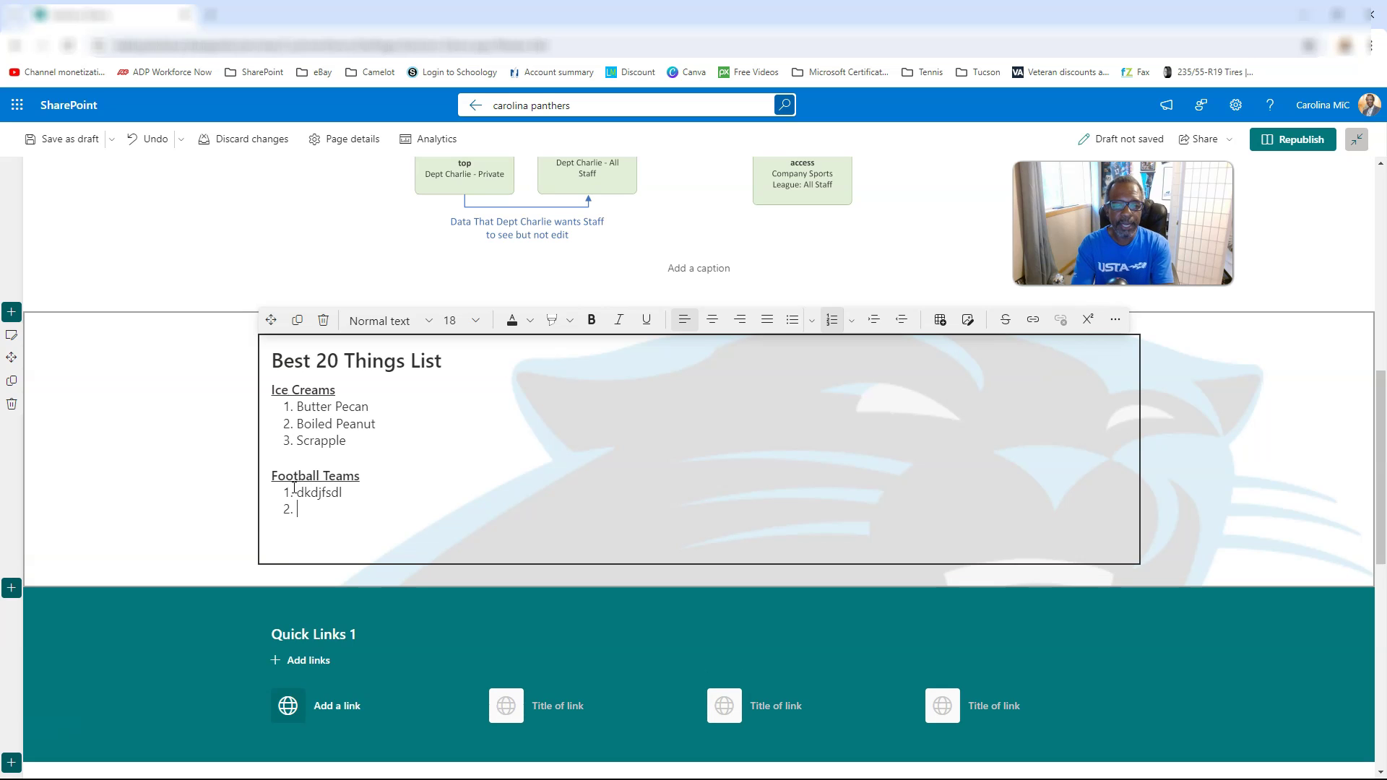
{"action": "type", "text": "sdfksdfkl"}
{"action": "key", "text": "Return"}
{"action": "key", "text": "BackSpace"}
{"action": "key", "text": "BackSpace"}
{"action": "key", "text": "BackSpace"}
{"action": "key", "text": "BackSpace"}
{"action": "key", "text": "BackSpace"}
{"action": "key", "text": "BackSpace"}
{"action": "key", "text": "BackSpace"}
{"action": "key", "text": "BackSpace"}
{"action": "key", "text": "BackSpace"}
{"action": "key", "text": "BackSpace"}
{"action": "key", "text": "BackSpace"}
{"action": "key", "text": "BackSpace"}
{"action": "key", "text": "BackSpace"}
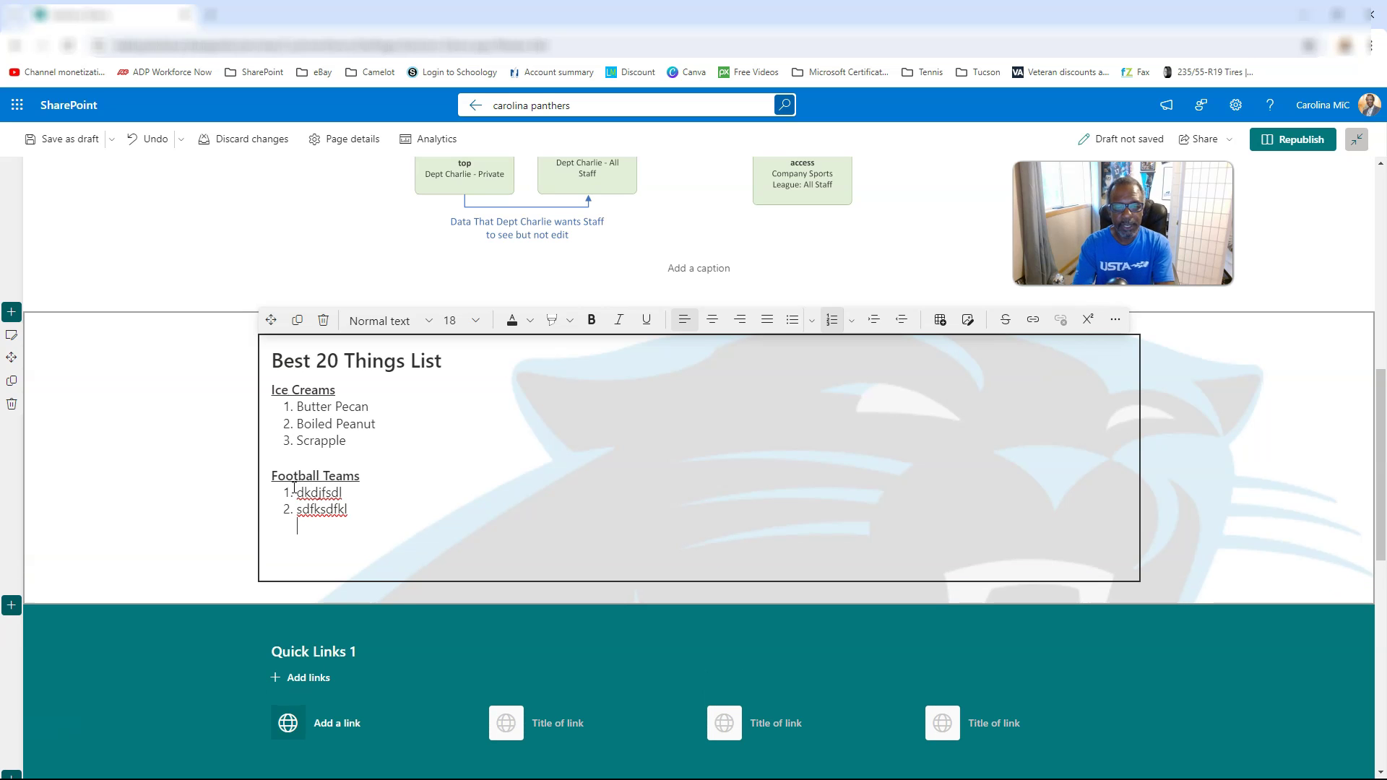
{"action": "key", "text": "BackSpace"}
{"action": "key", "text": "BackSpace"}
{"action": "key", "text": "BackSpace"}
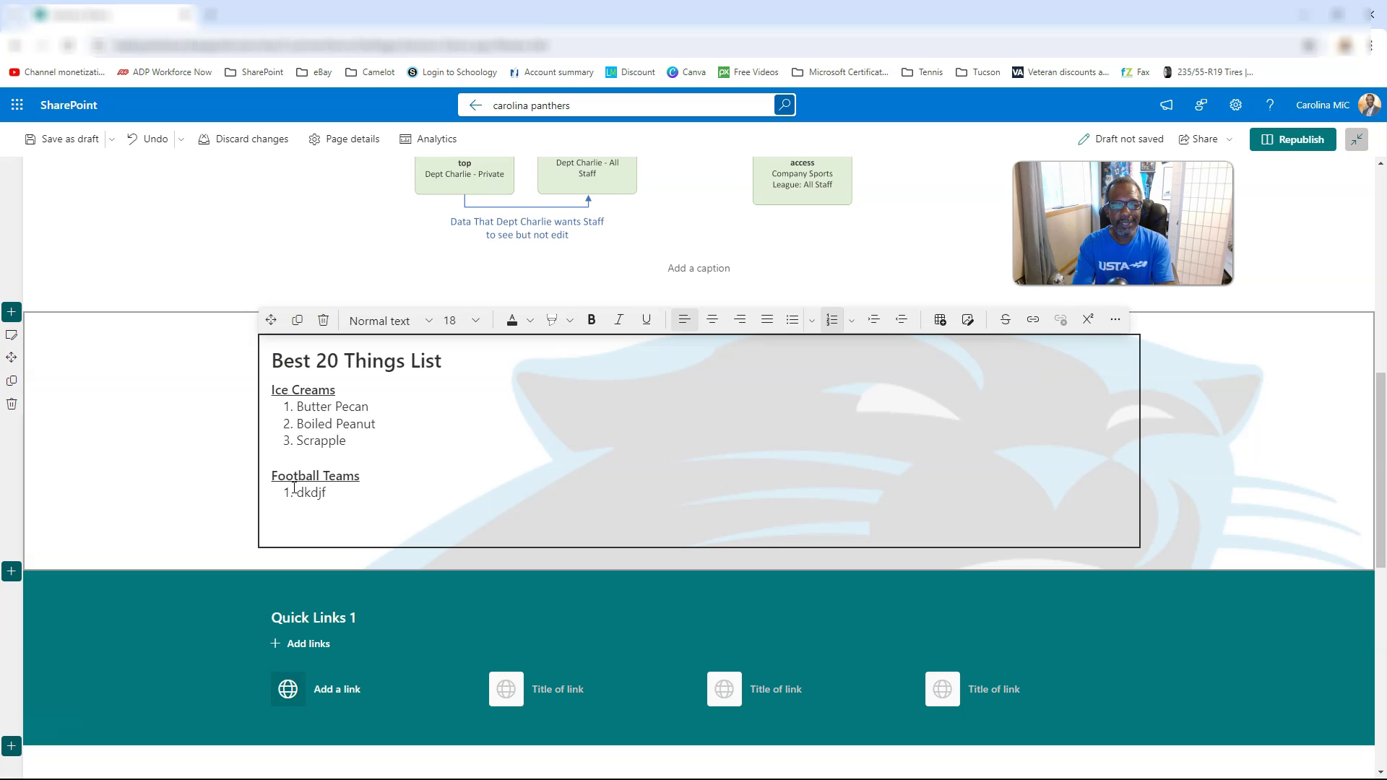
{"action": "key", "text": "BackSpace"}
{"action": "key", "text": "BackSpace"}
{"action": "key", "text": "BackSpace"}
{"action": "key", "text": "BackSpace"}
{"action": "key", "text": "BackSpace"}
{"action": "key", "text": "BackSpace"}
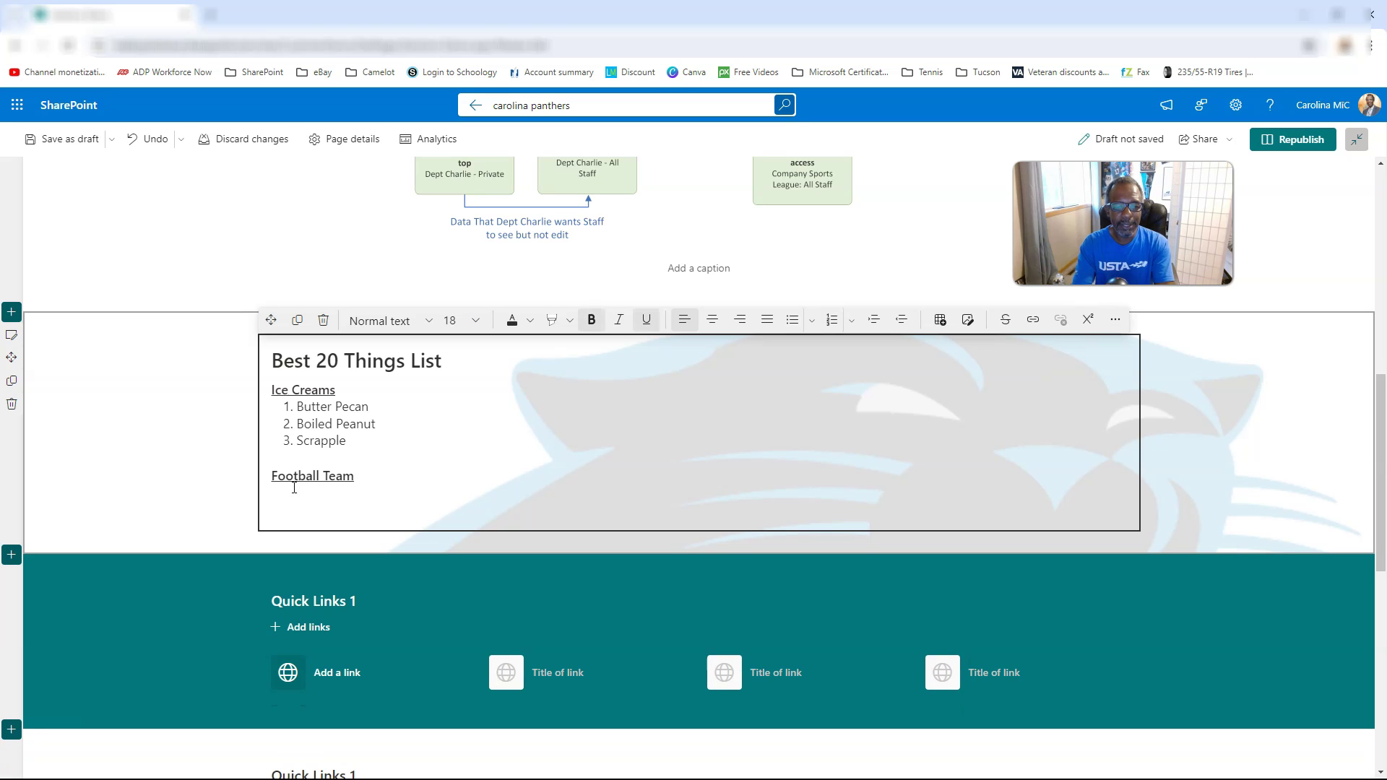
- Open a new line under Football Teams, test bold and underline formatting, then clear it
{"action": "key", "text": "Return"}
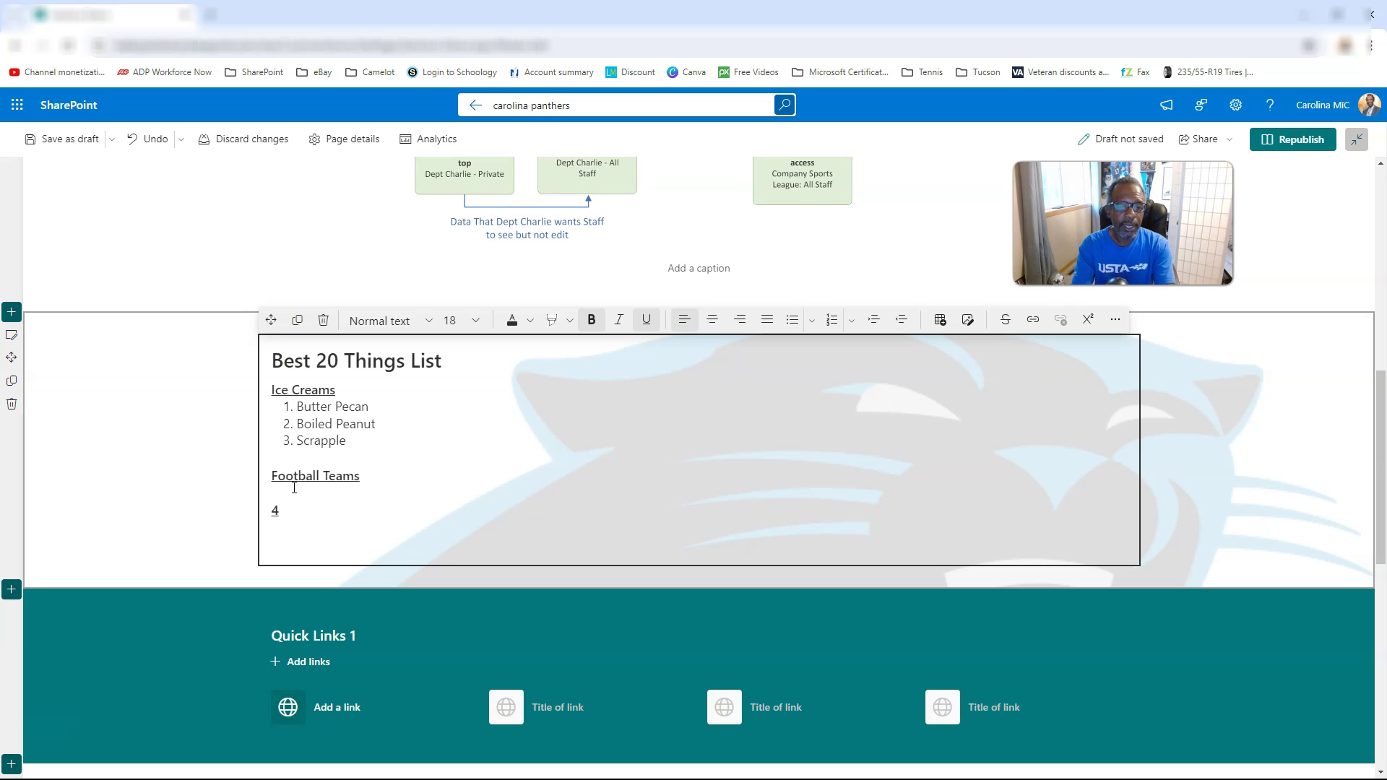
{"action": "key", "text": "BackSpace"}
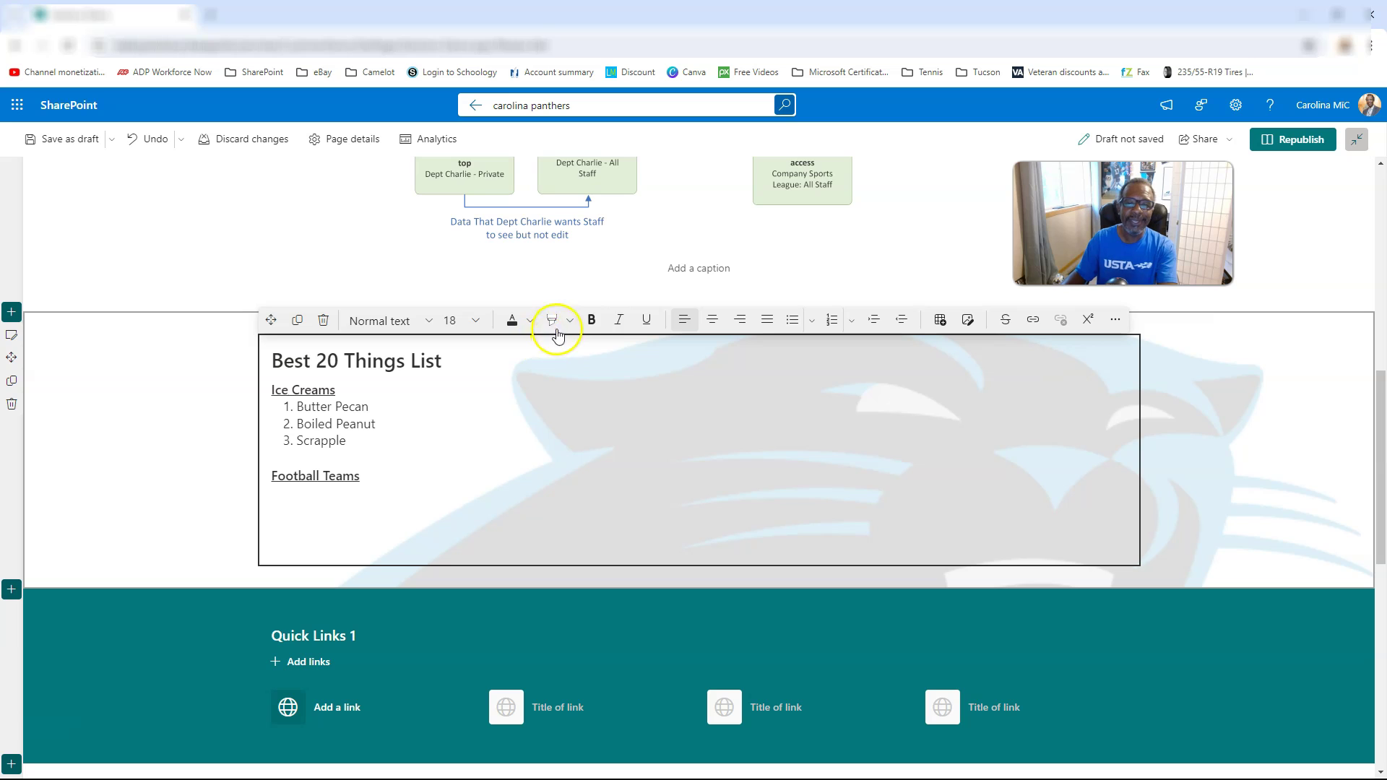
{"action": "left_click", "coordinate": [594, 321]}
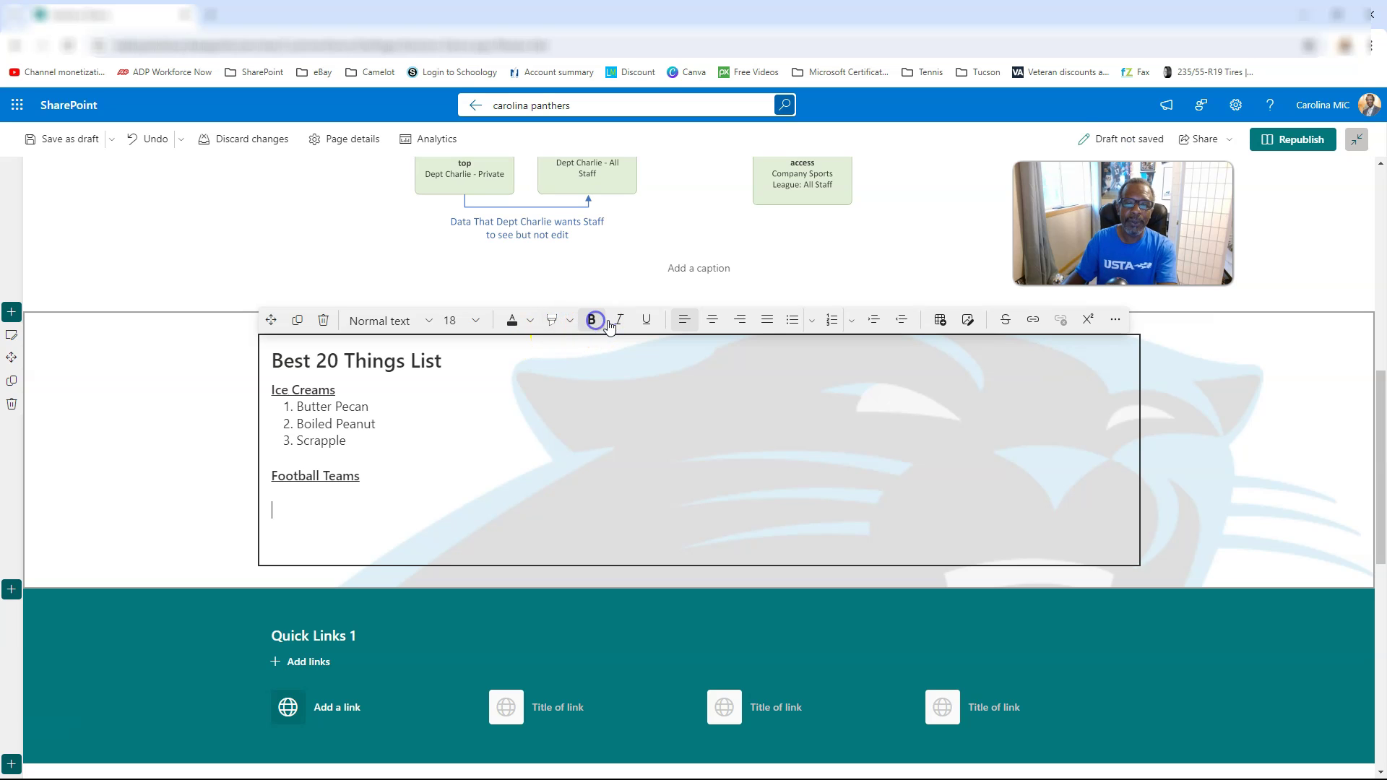
{"action": "left_click", "coordinate": [647, 321]}
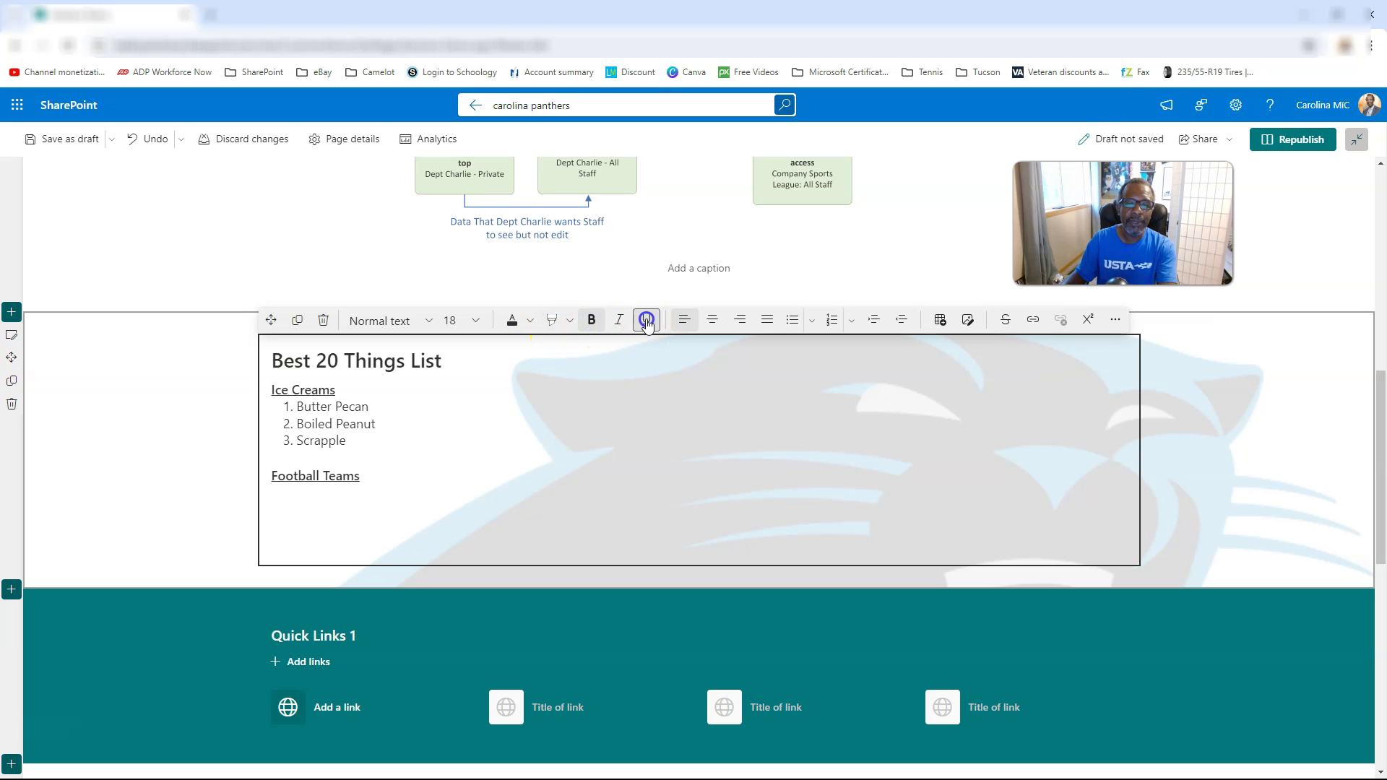
{"action": "type", "text": "ff"}
{"action": "key", "text": "BackSpace"}
{"action": "key", "text": "BackSpace"}
{"action": "left_click", "coordinate": [591, 321]}
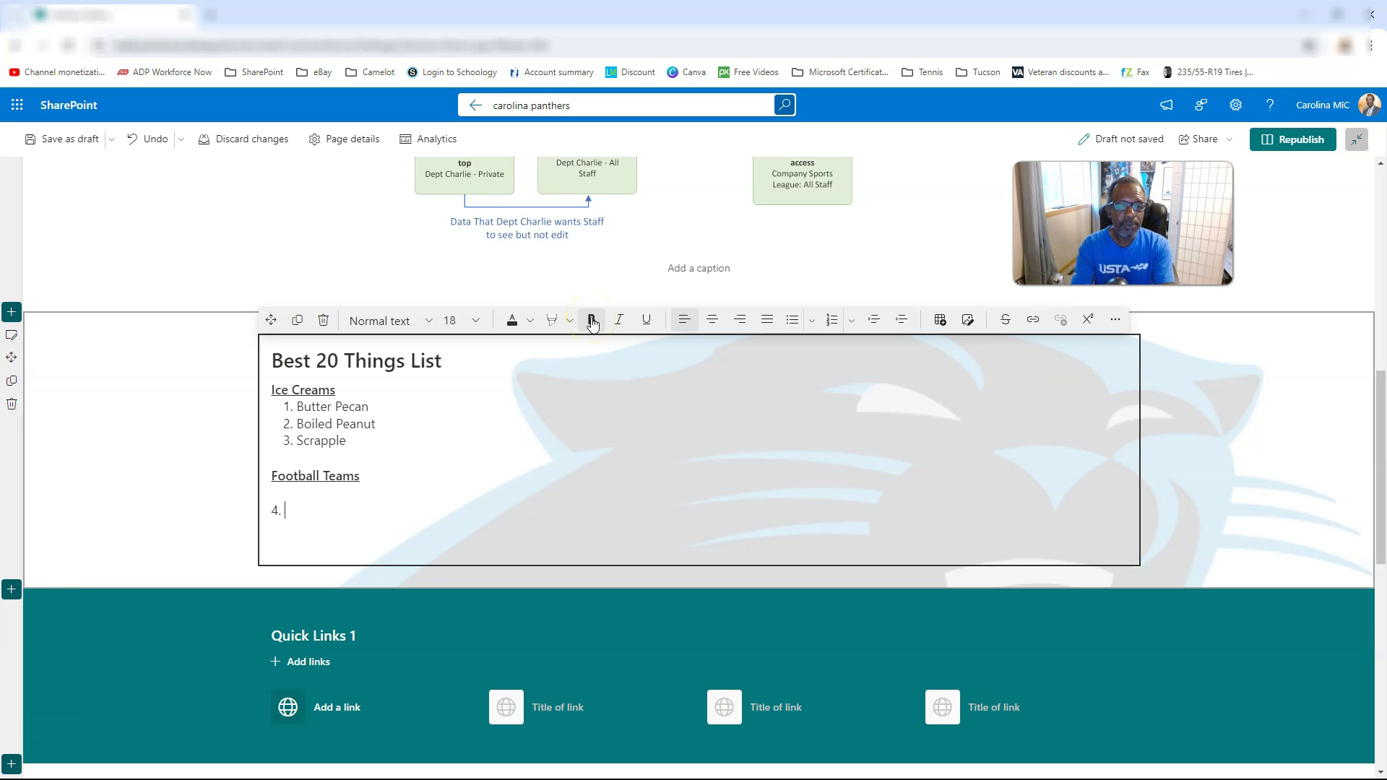
- Type and erase more test text, leaving an empty plain line under Football Teams
{"action": "key", "text": "Return"}
{"action": "key", "text": "BackSpace"}
{"action": "type", "text": "dsfjksdlfskjd"}
{"action": "key", "text": "Return"}
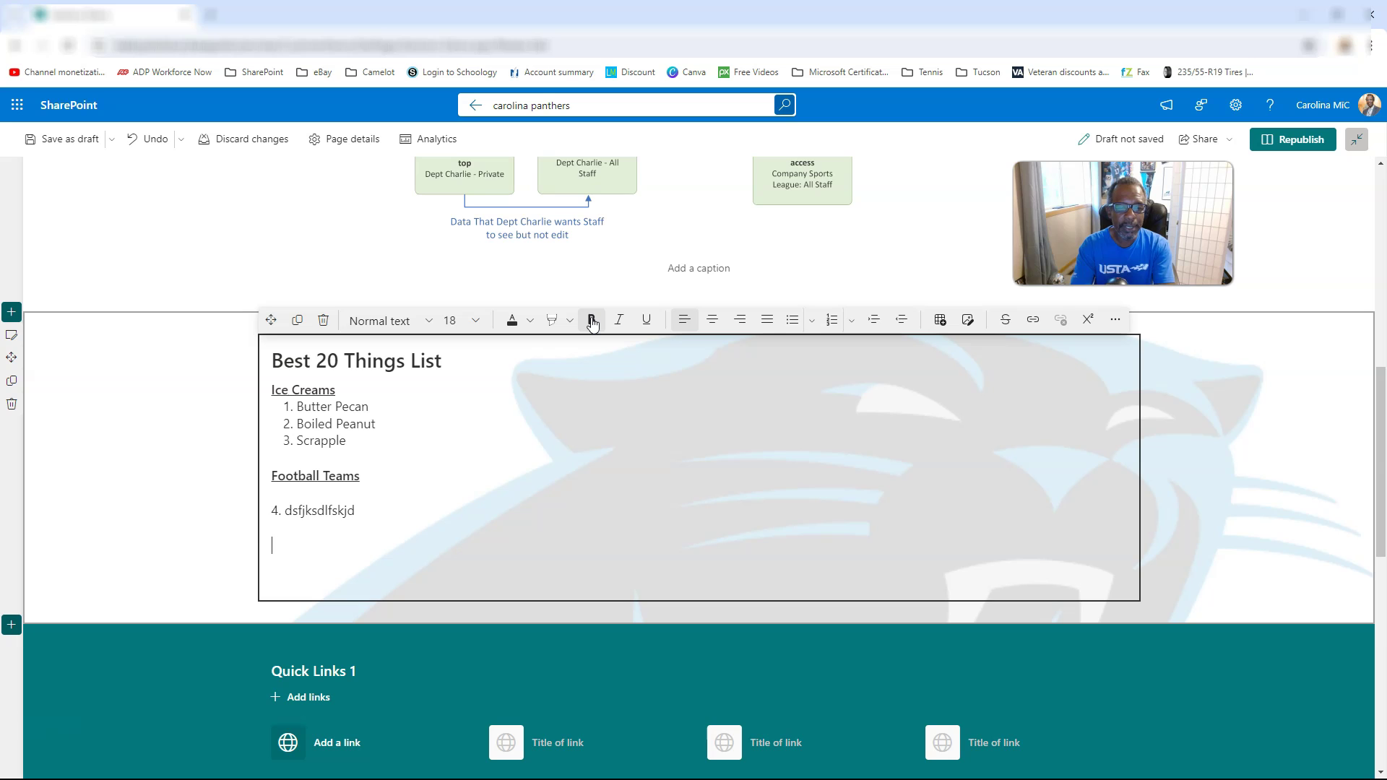
{"action": "type", "text": "sfk"}
{"action": "key", "text": "BackSpace"}
{"action": "key", "text": "BackSpace"}
{"action": "key", "text": "BackSpace"}
{"action": "key", "text": "BackSpace"}
{"action": "key", "text": "BackSpace"}
{"action": "key", "text": "BackSpace"}
{"action": "key", "text": "BackSpace"}
{"action": "key", "text": "BackSpace"}
{"action": "key", "text": "BackSpace"}
{"action": "key", "text": "BackSpace"}
{"action": "key", "text": "BackSpace"}
{"action": "key", "text": "BackSpace"}
{"action": "key", "text": "BackSpace"}
{"action": "key", "text": "BackSpace"}
{"action": "key", "text": "BackSpace"}
{"action": "key", "text": "BackSpace"}
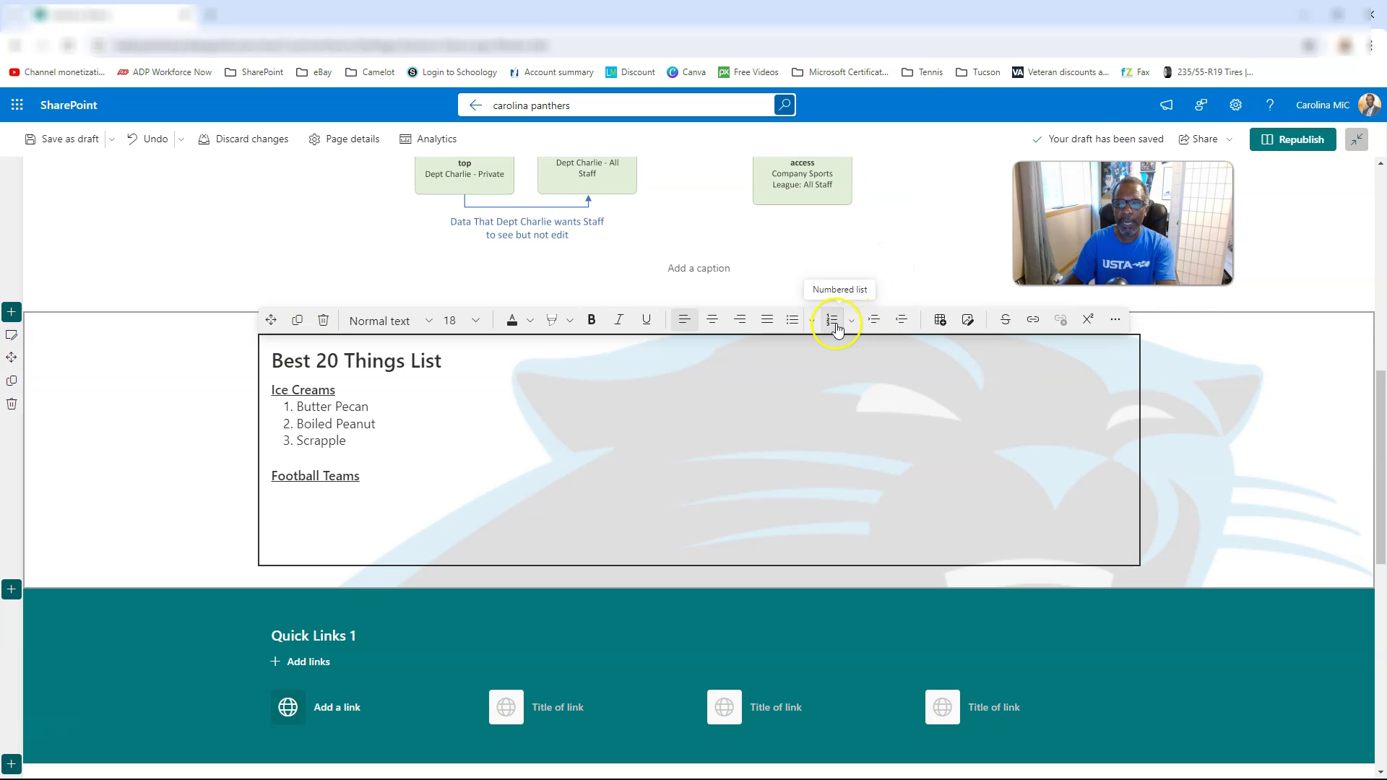
- Number the Football Teams list starting at 4 with two test items and an empty item 6
{"action": "left_click", "coordinate": [854, 325]}
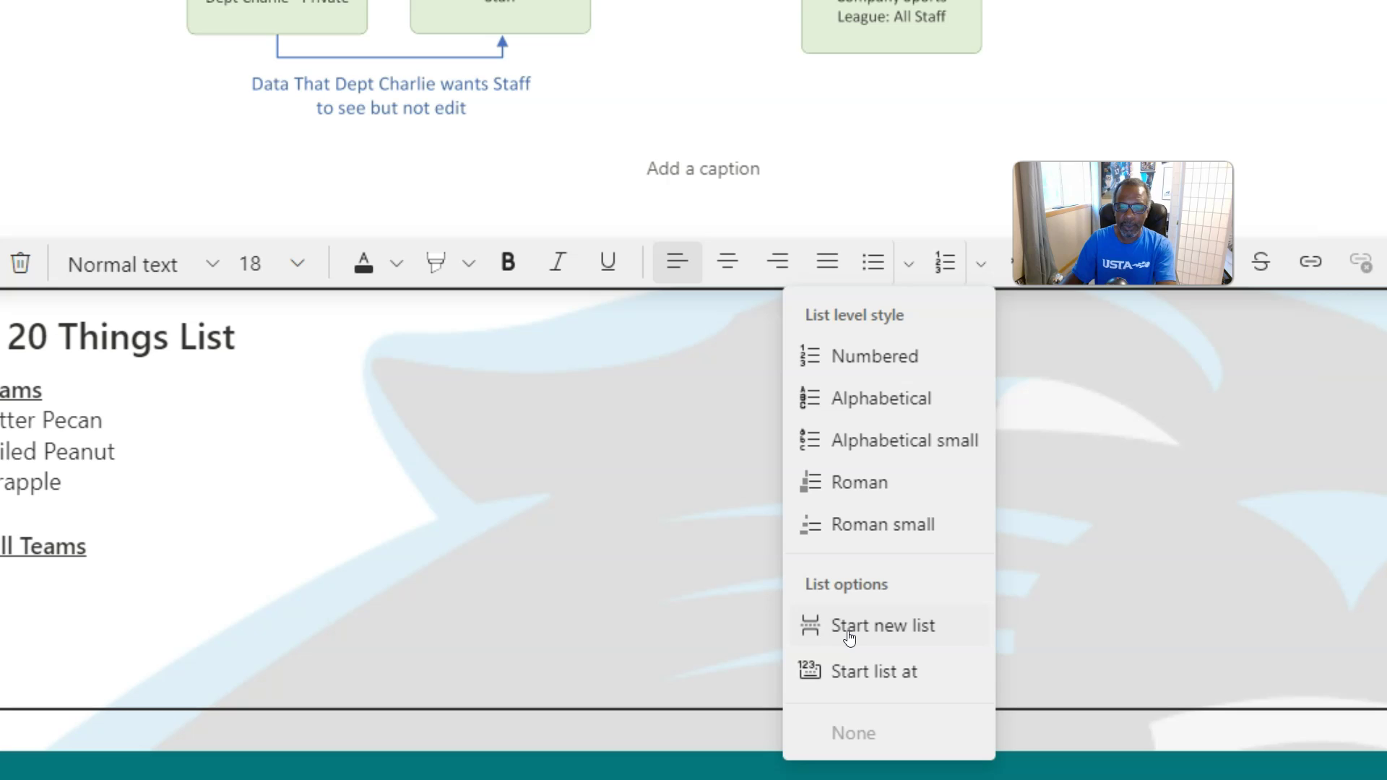
{"action": "left_click", "coordinate": [854, 673]}
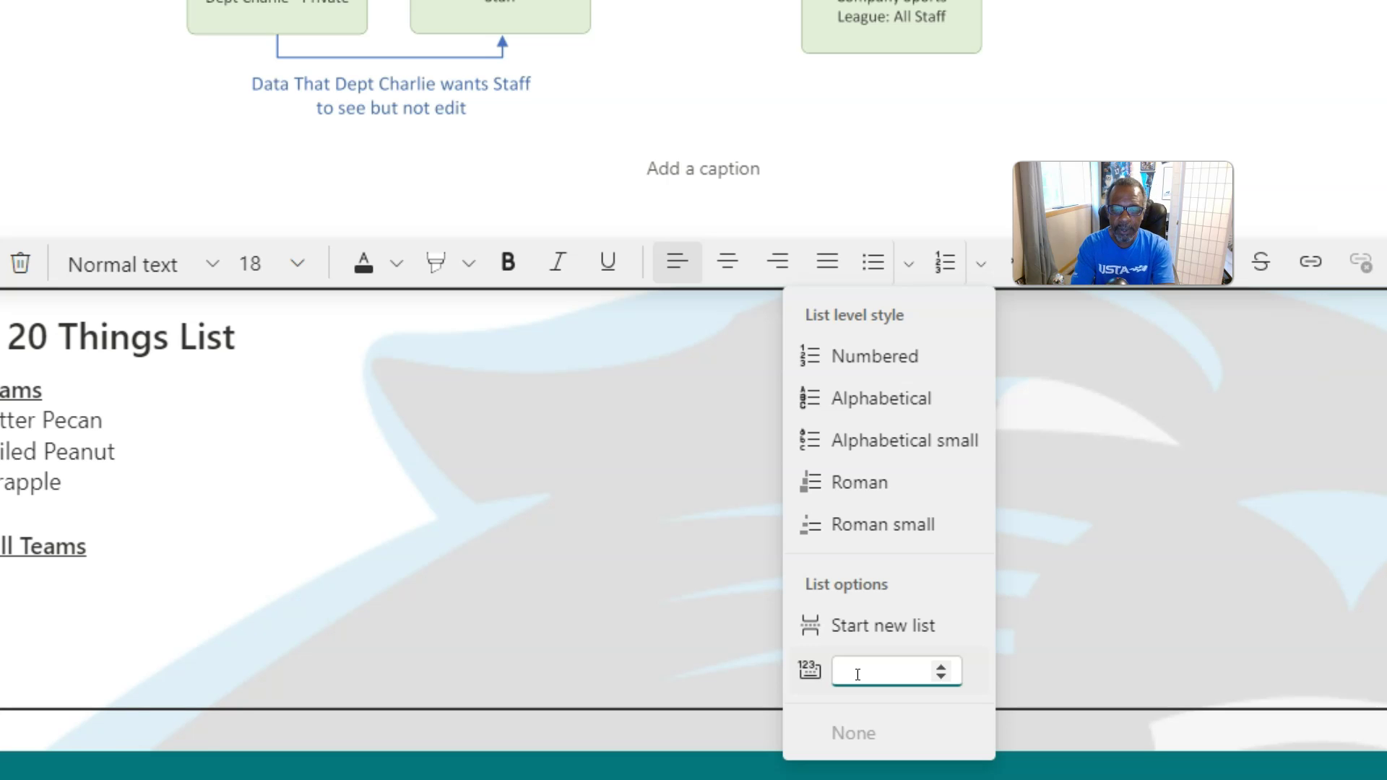
{"action": "type", "text": "4"}
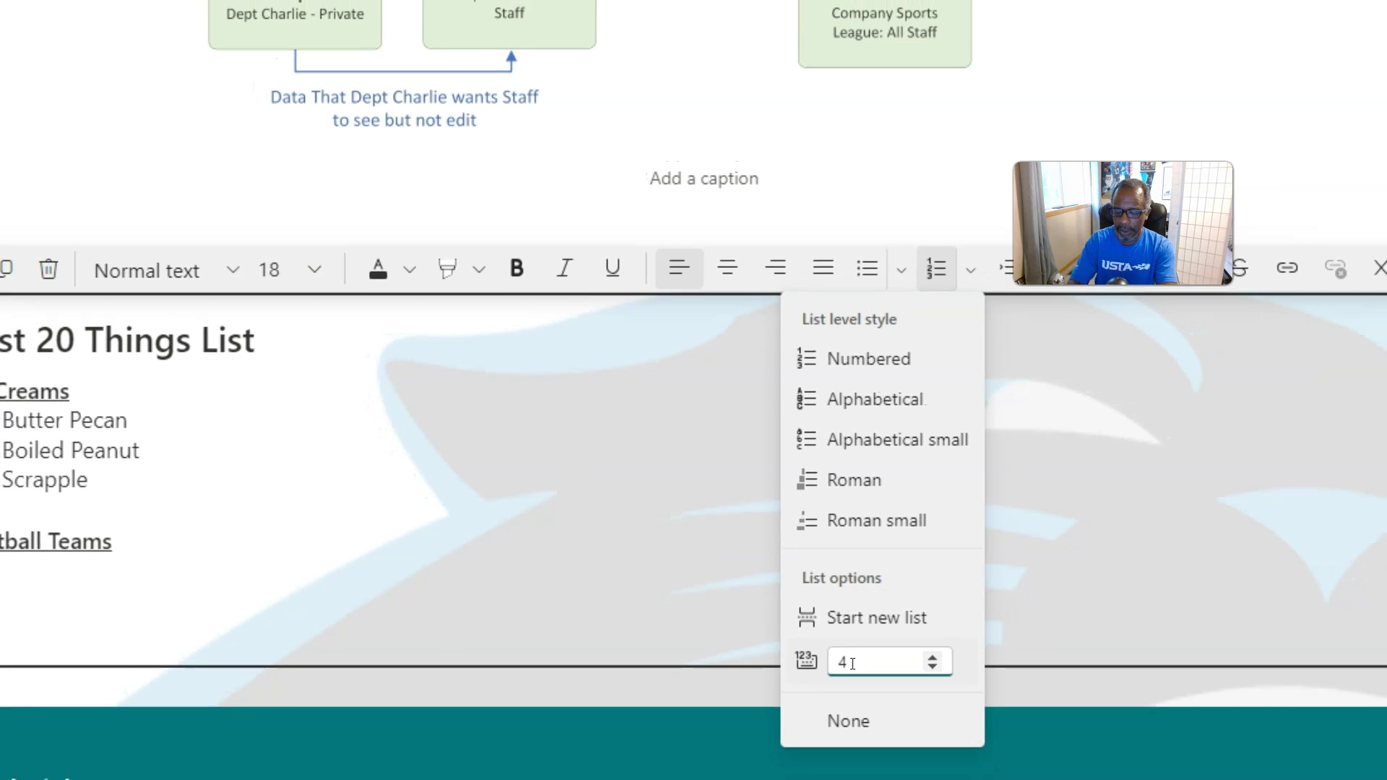
{"action": "left_click", "coordinate": [856, 675]}
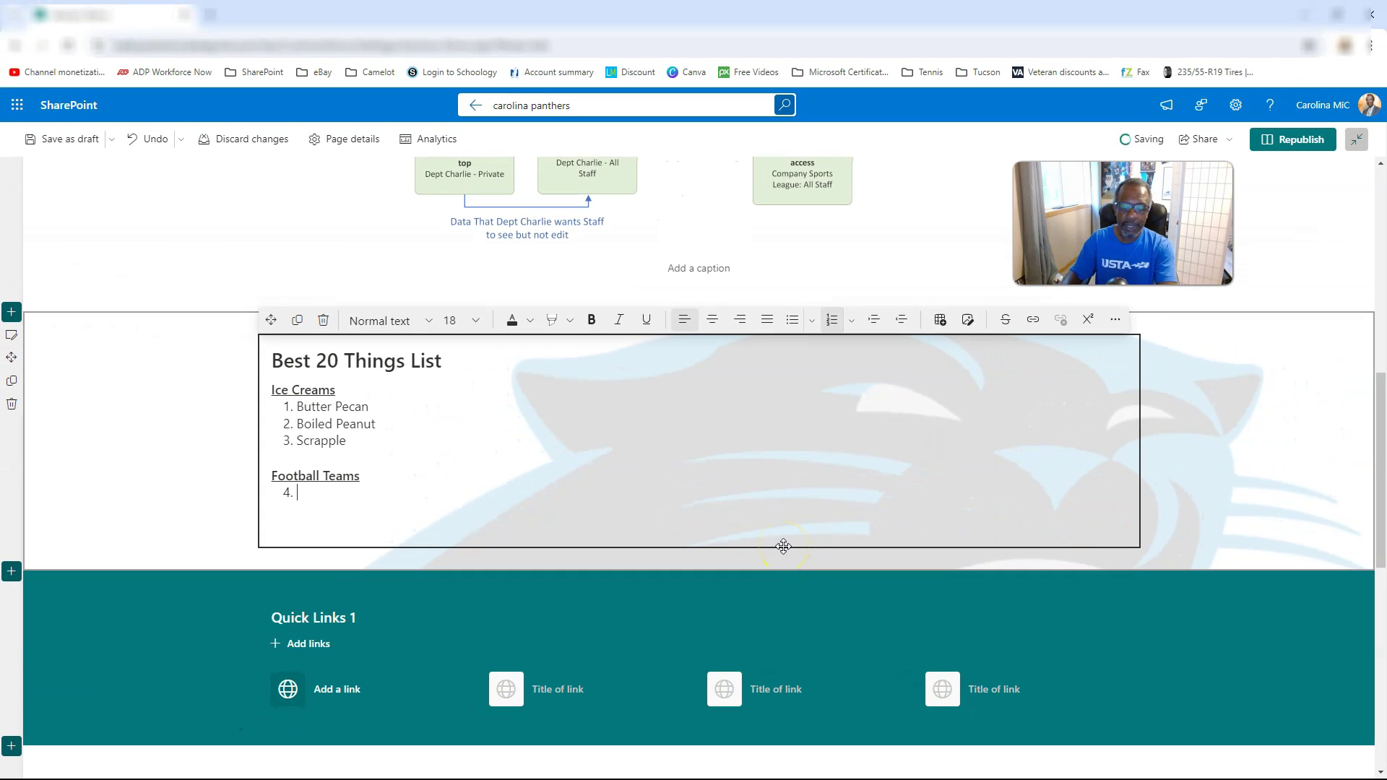
{"action": "type", "text": "skdfjdslksjfdkl"}
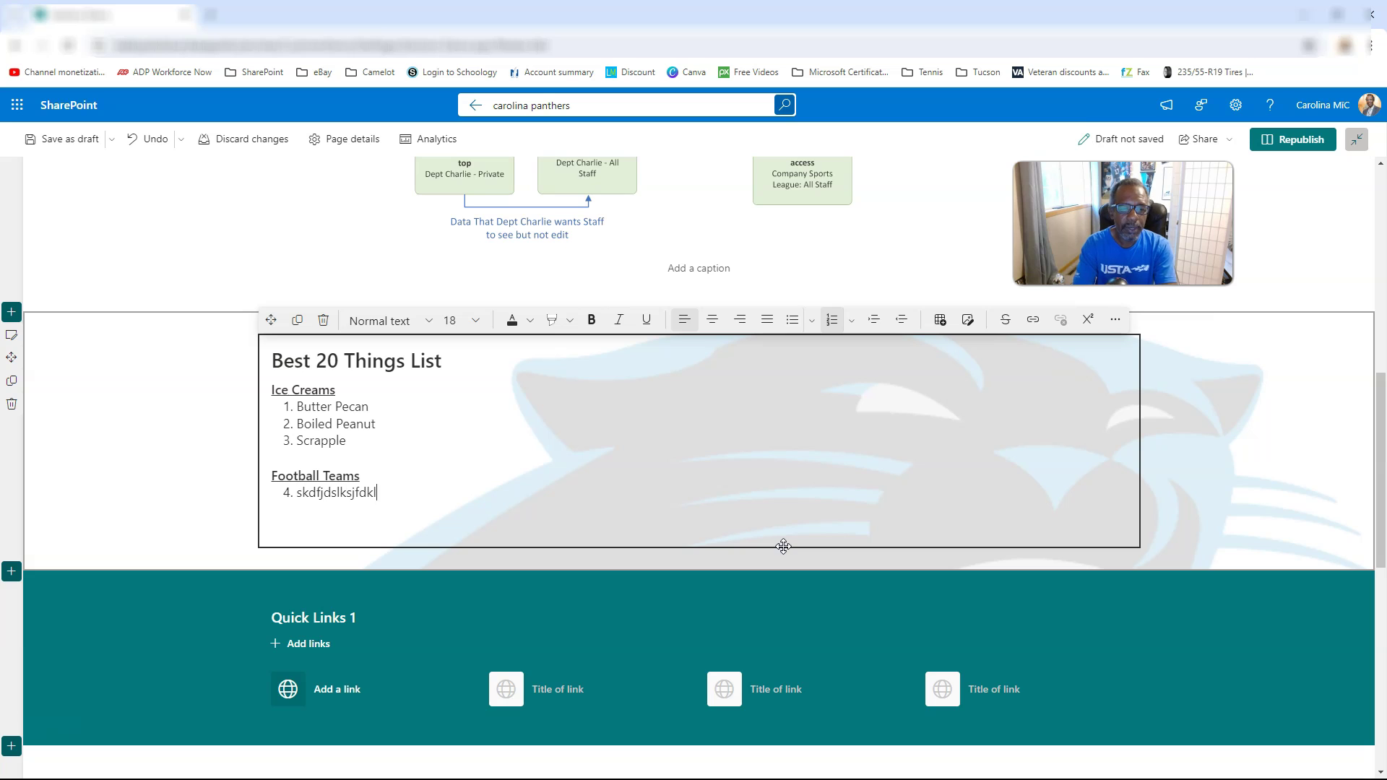
{"action": "key", "text": "Return"}
{"action": "type", "text": "ssdkljfsdkl"}
{"action": "key", "text": "Return"}
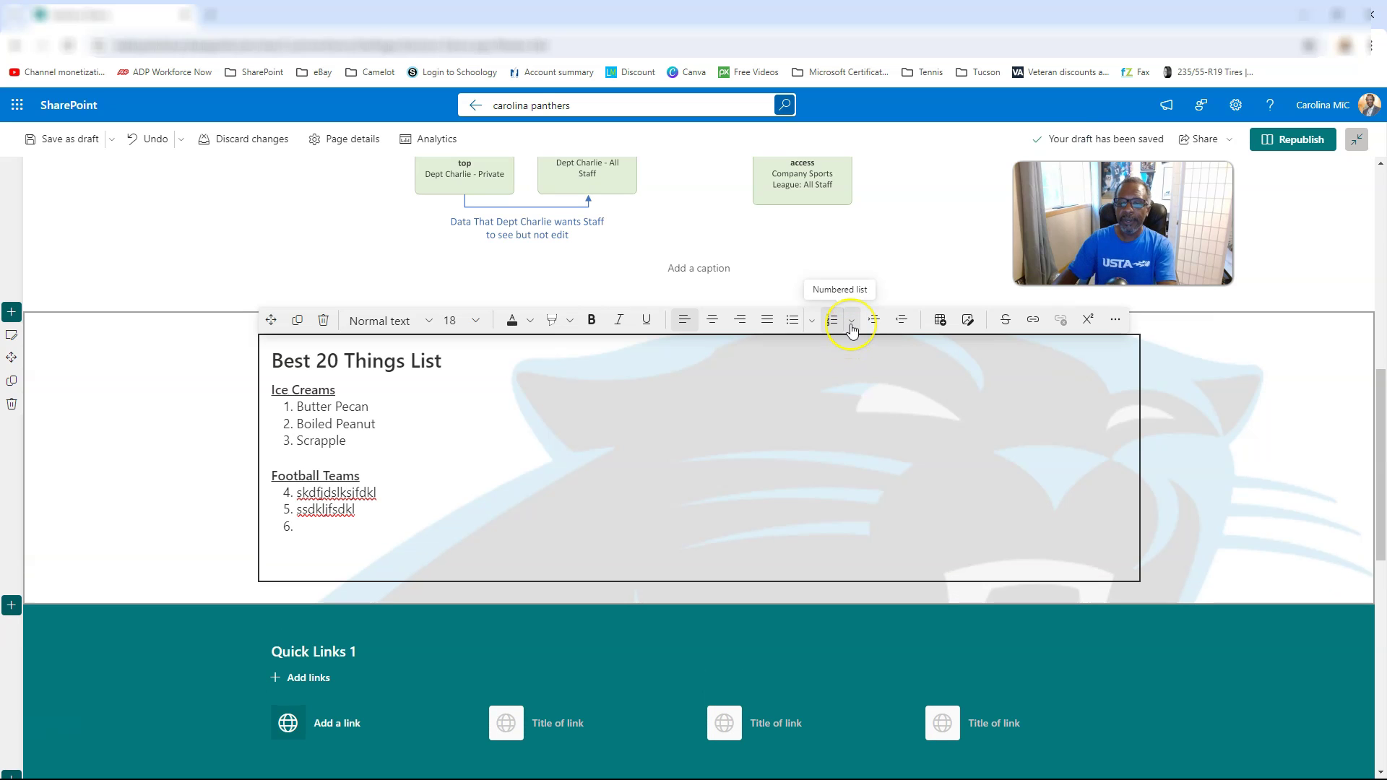
- Convert the Football Teams items to a bulleted list with disc bullets
{"action": "left_click", "coordinate": [793, 324]}
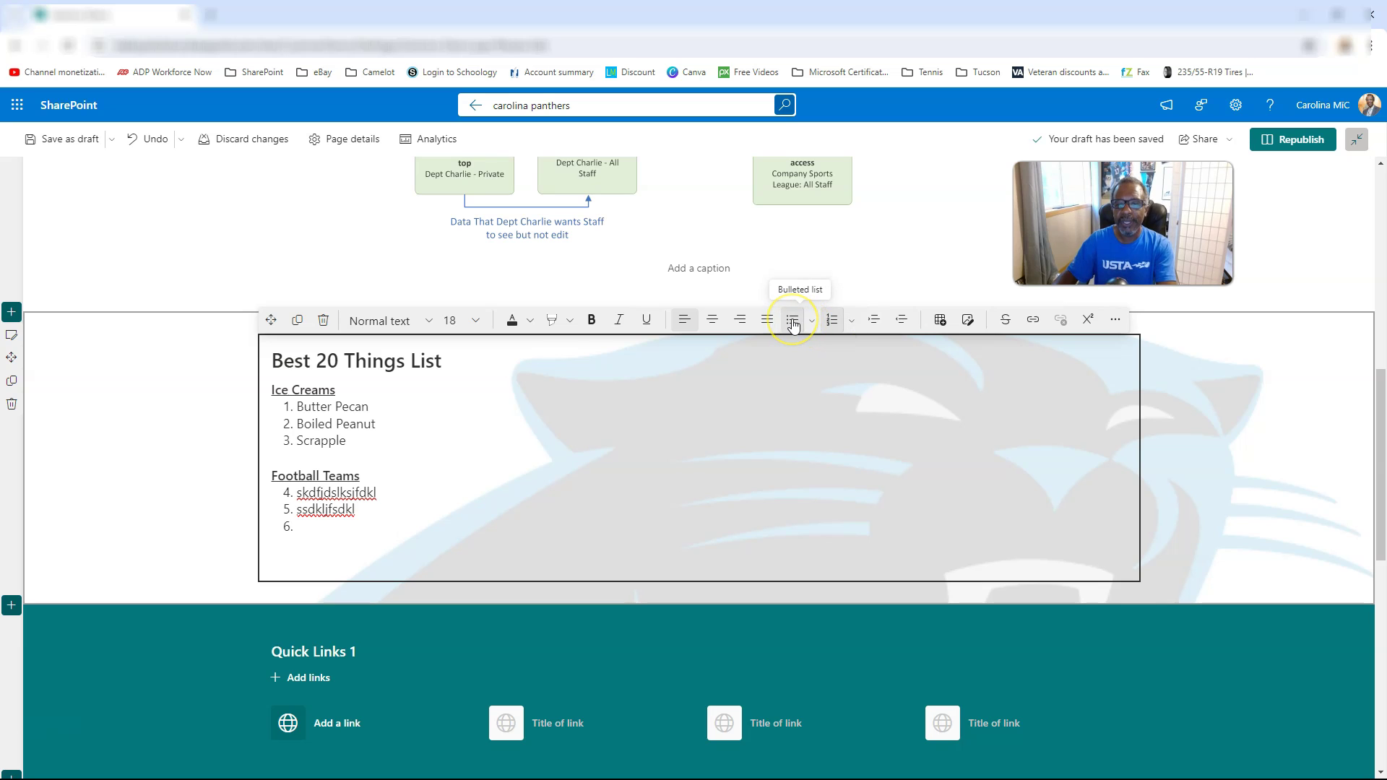
{"action": "left_click", "coordinate": [793, 324]}
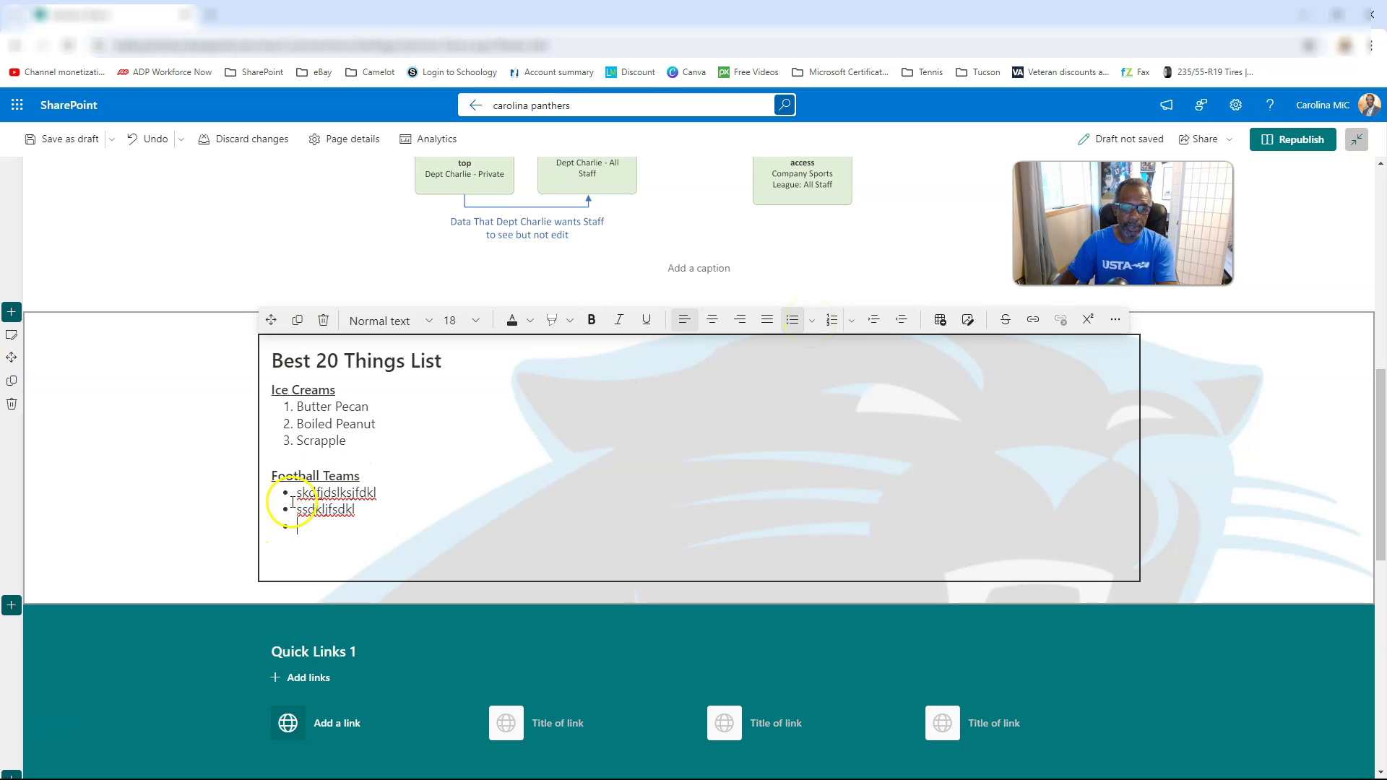
{"action": "left_click", "coordinate": [812, 321]}
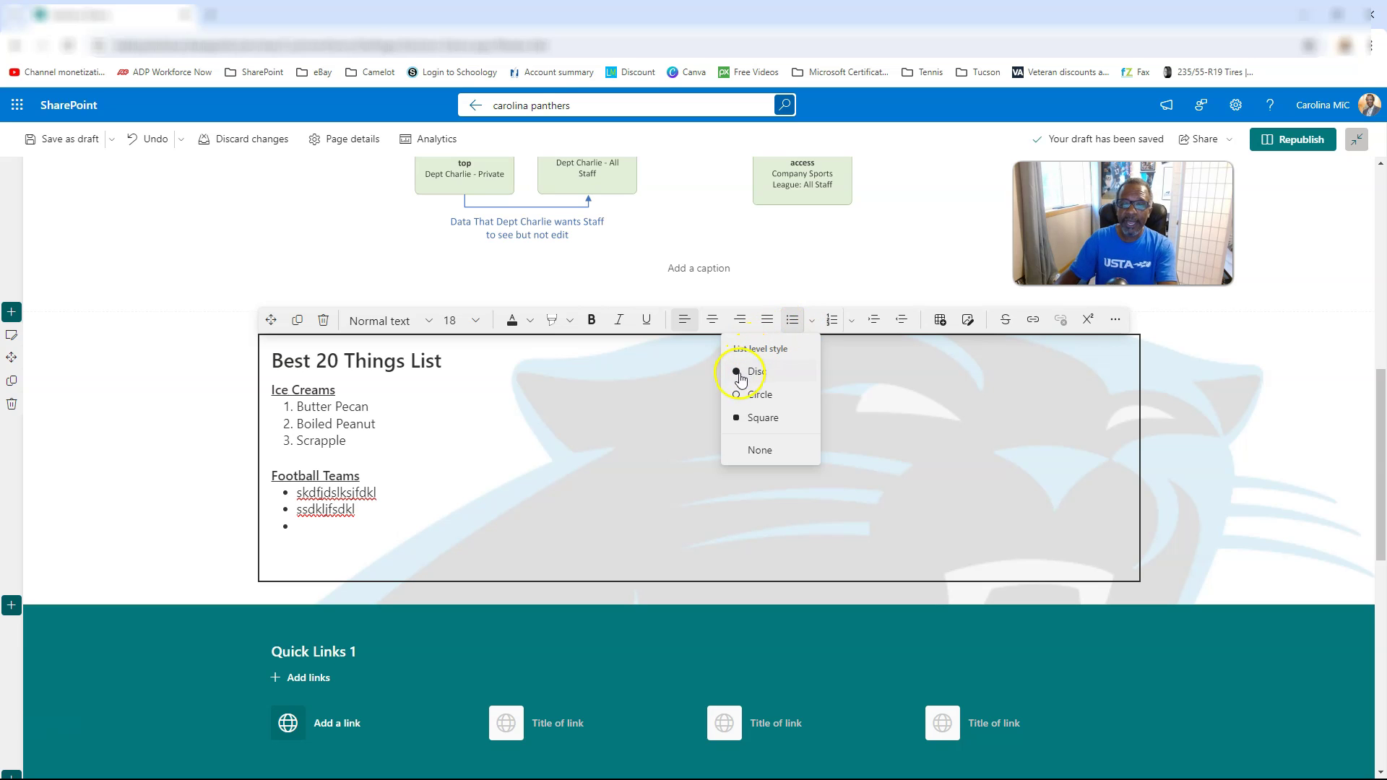
{"action": "left_click", "coordinate": [772, 372]}
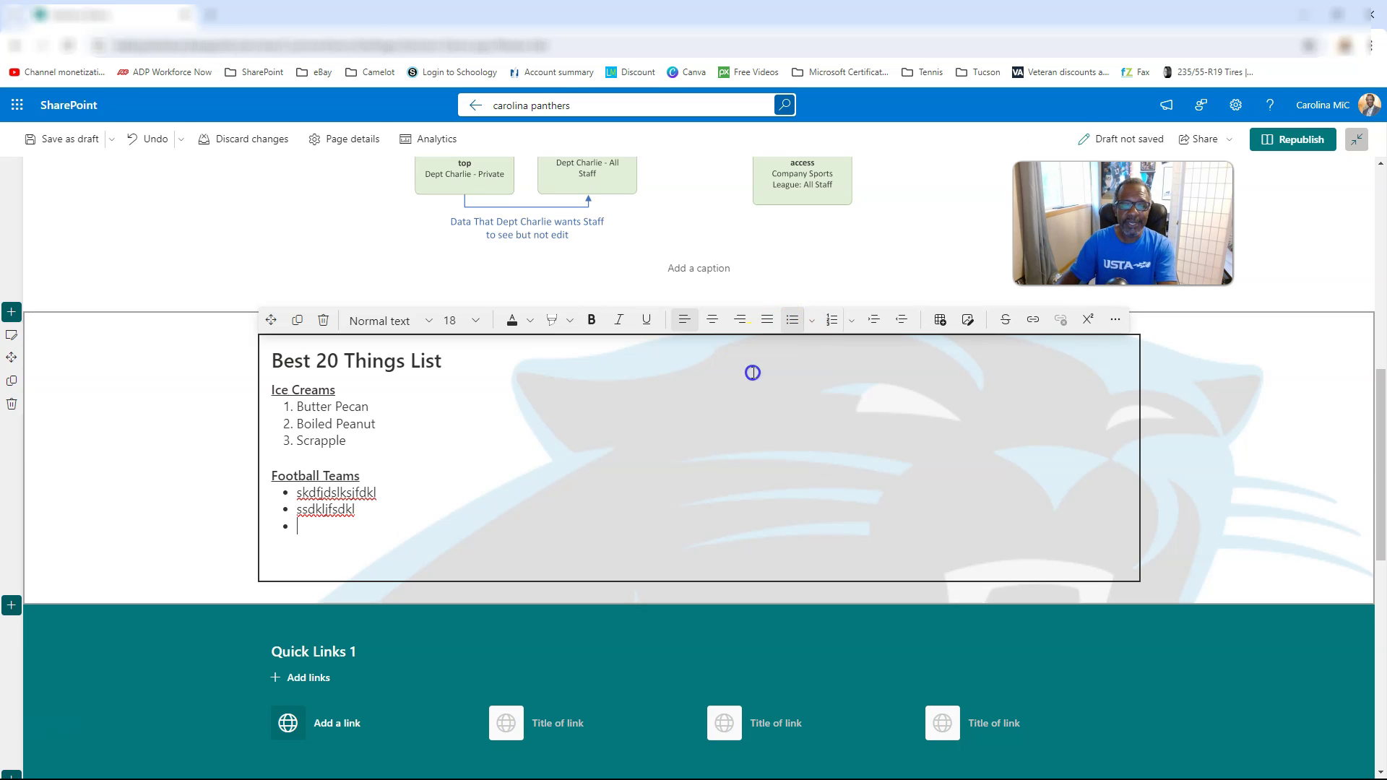
- Switch the bullets to circles, then squares, and remove the bullet from the empty last item
{"action": "left_click", "coordinate": [813, 323]}
{"action": "left_click", "coordinate": [755, 393]}
{"action": "left_click", "coordinate": [812, 325]}
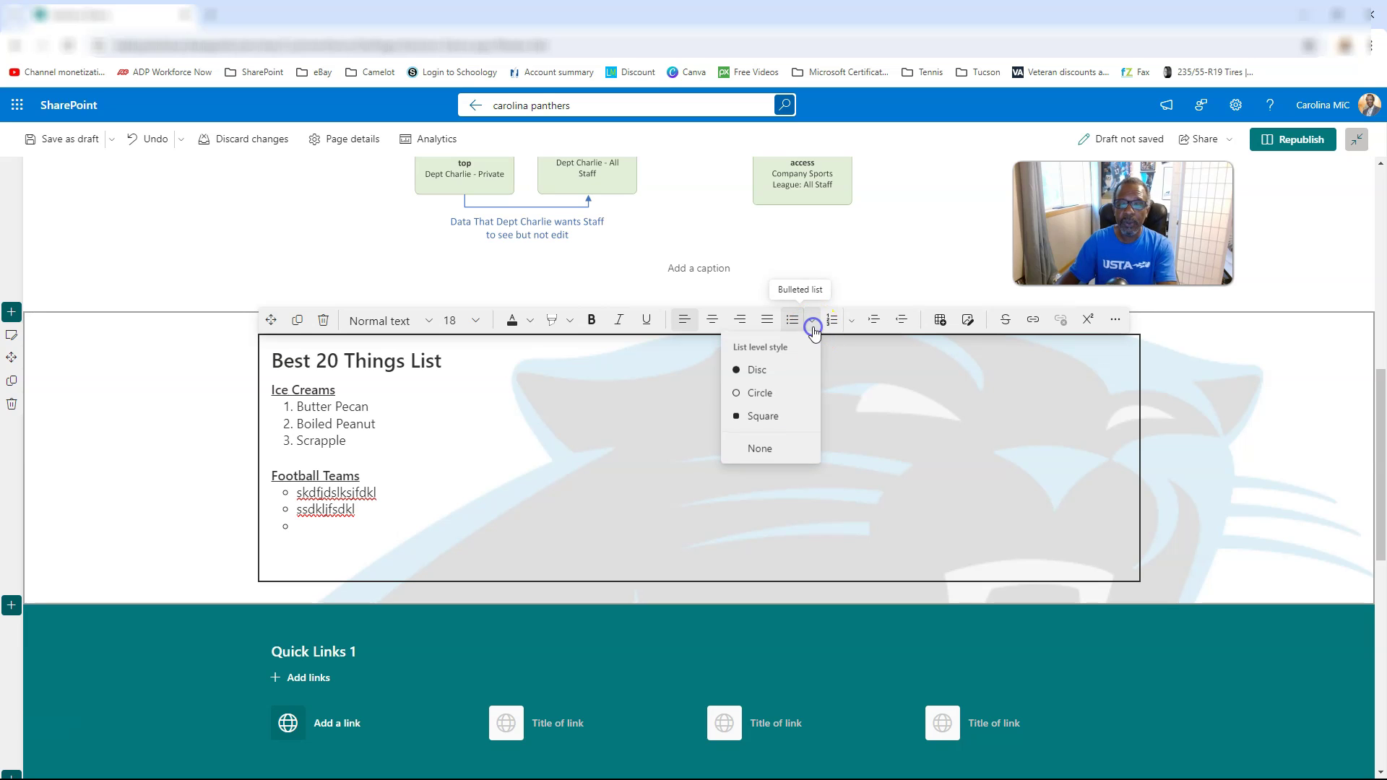
{"action": "left_click", "coordinate": [760, 415]}
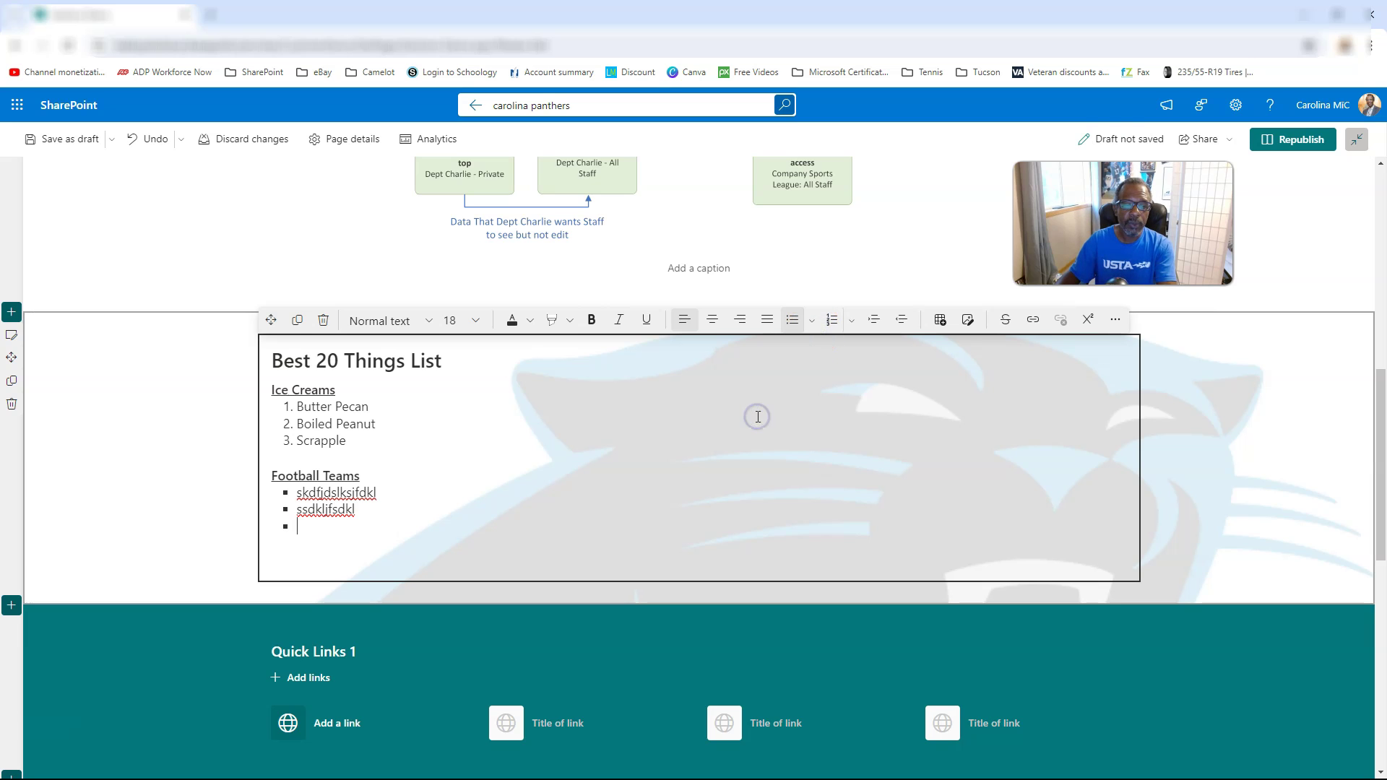
{"action": "left_click", "coordinate": [812, 320]}
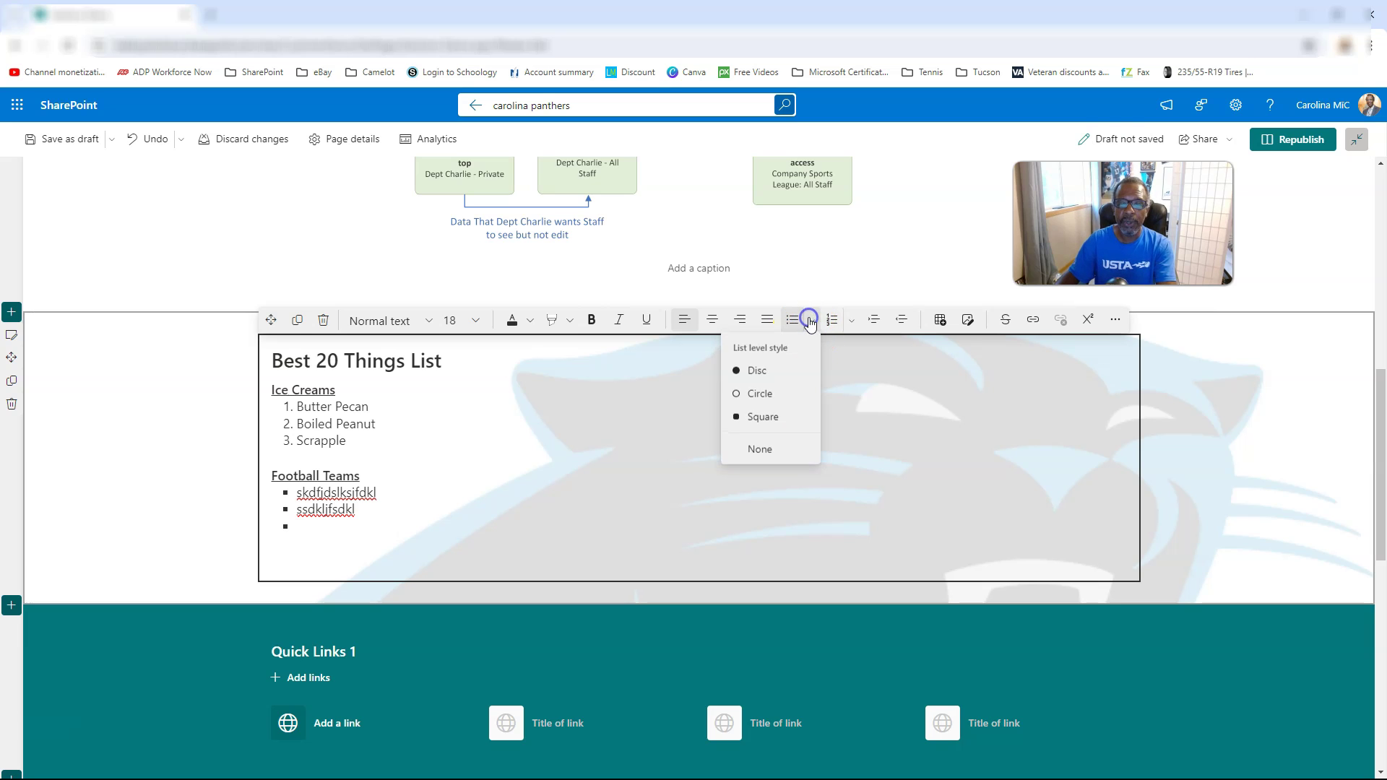
{"action": "left_click", "coordinate": [754, 450]}
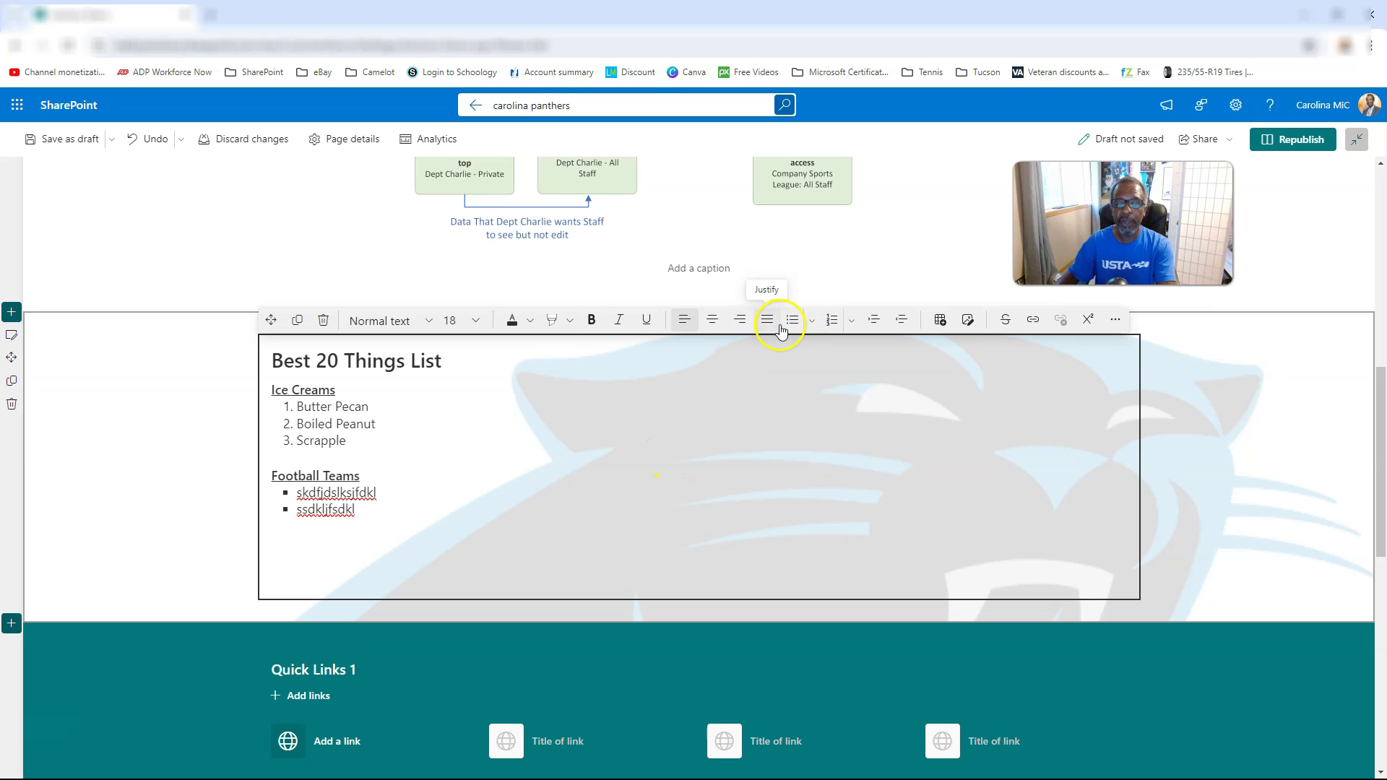